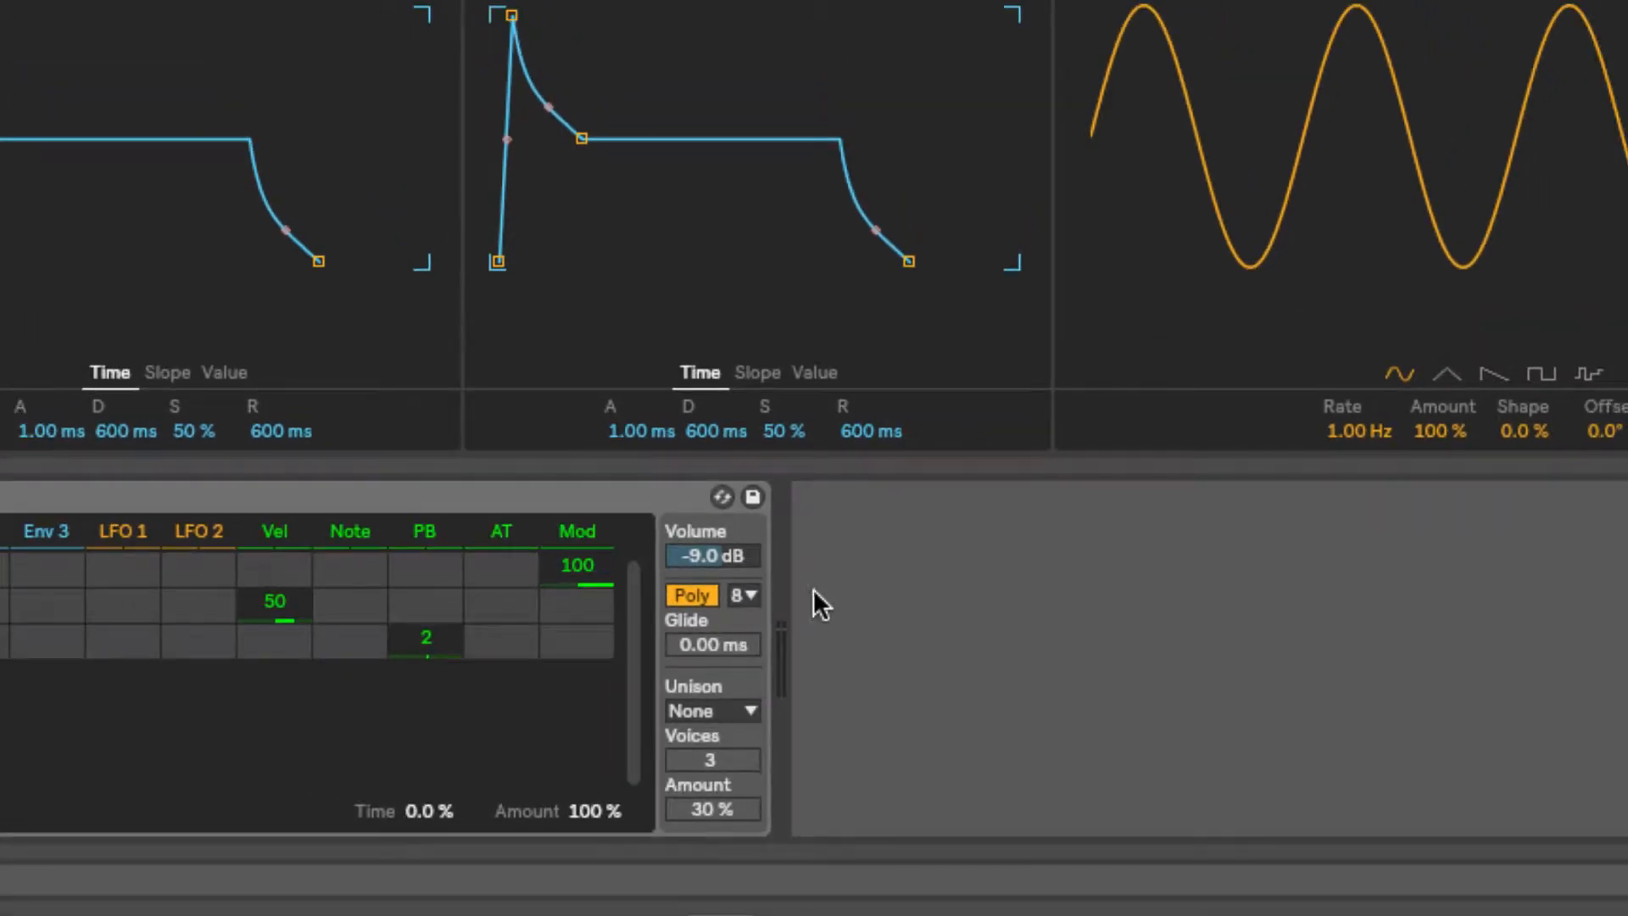
# - Toggle the voice mode between Poly and Mono and view the available polyphony voice counts
pyautogui.click(692, 597)
pyautogui.click(704, 596)
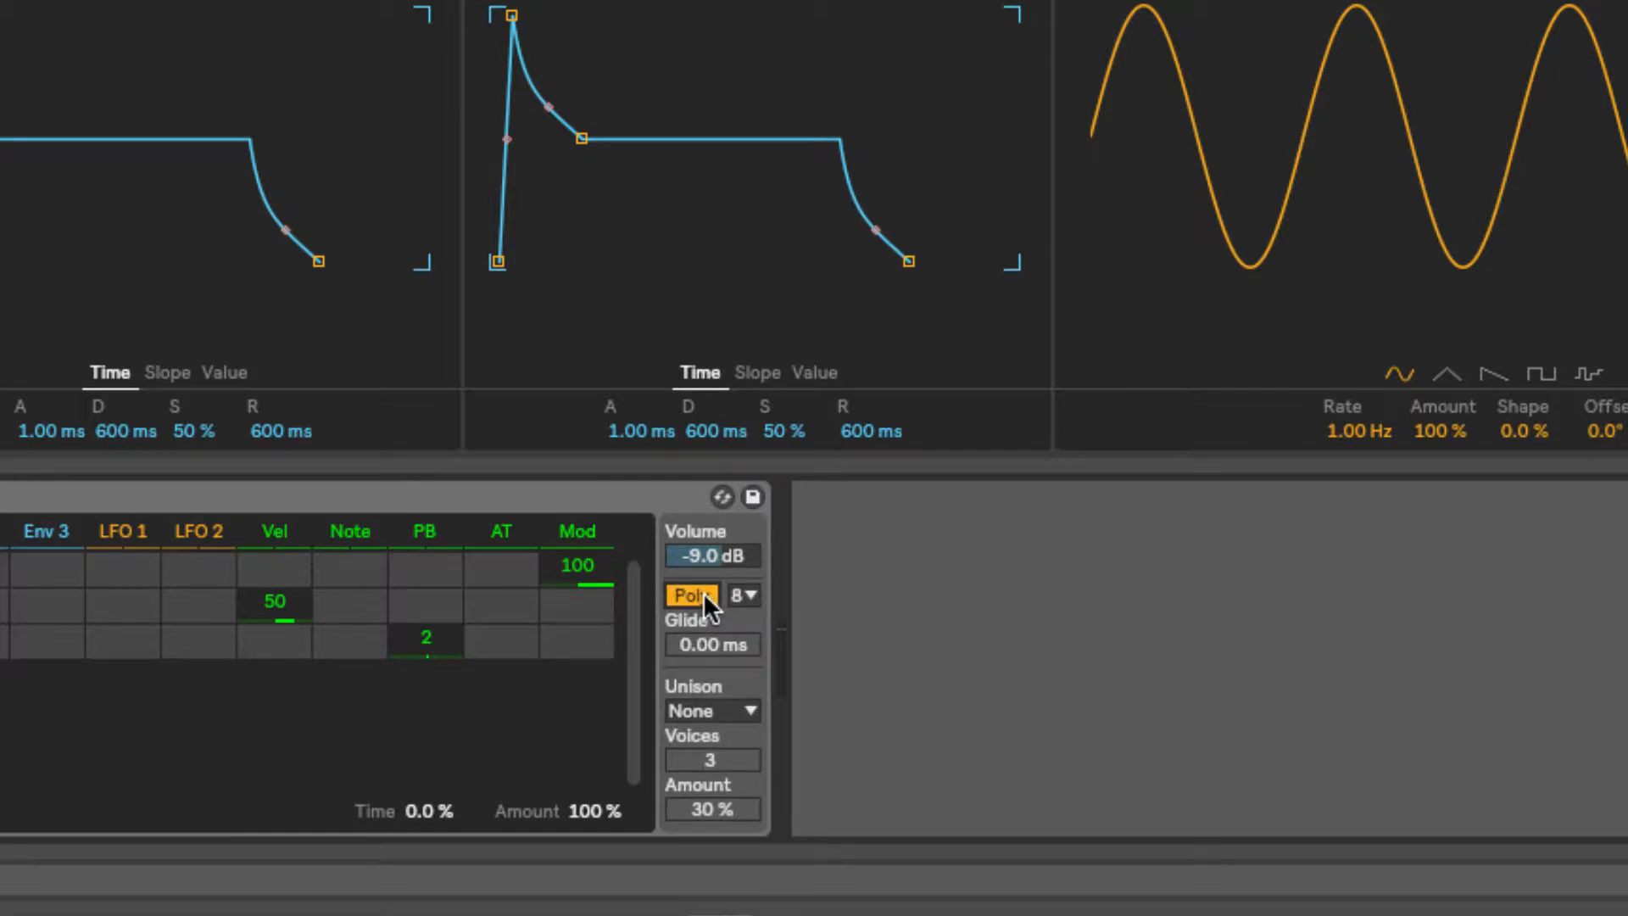
pyautogui.click(743, 594)
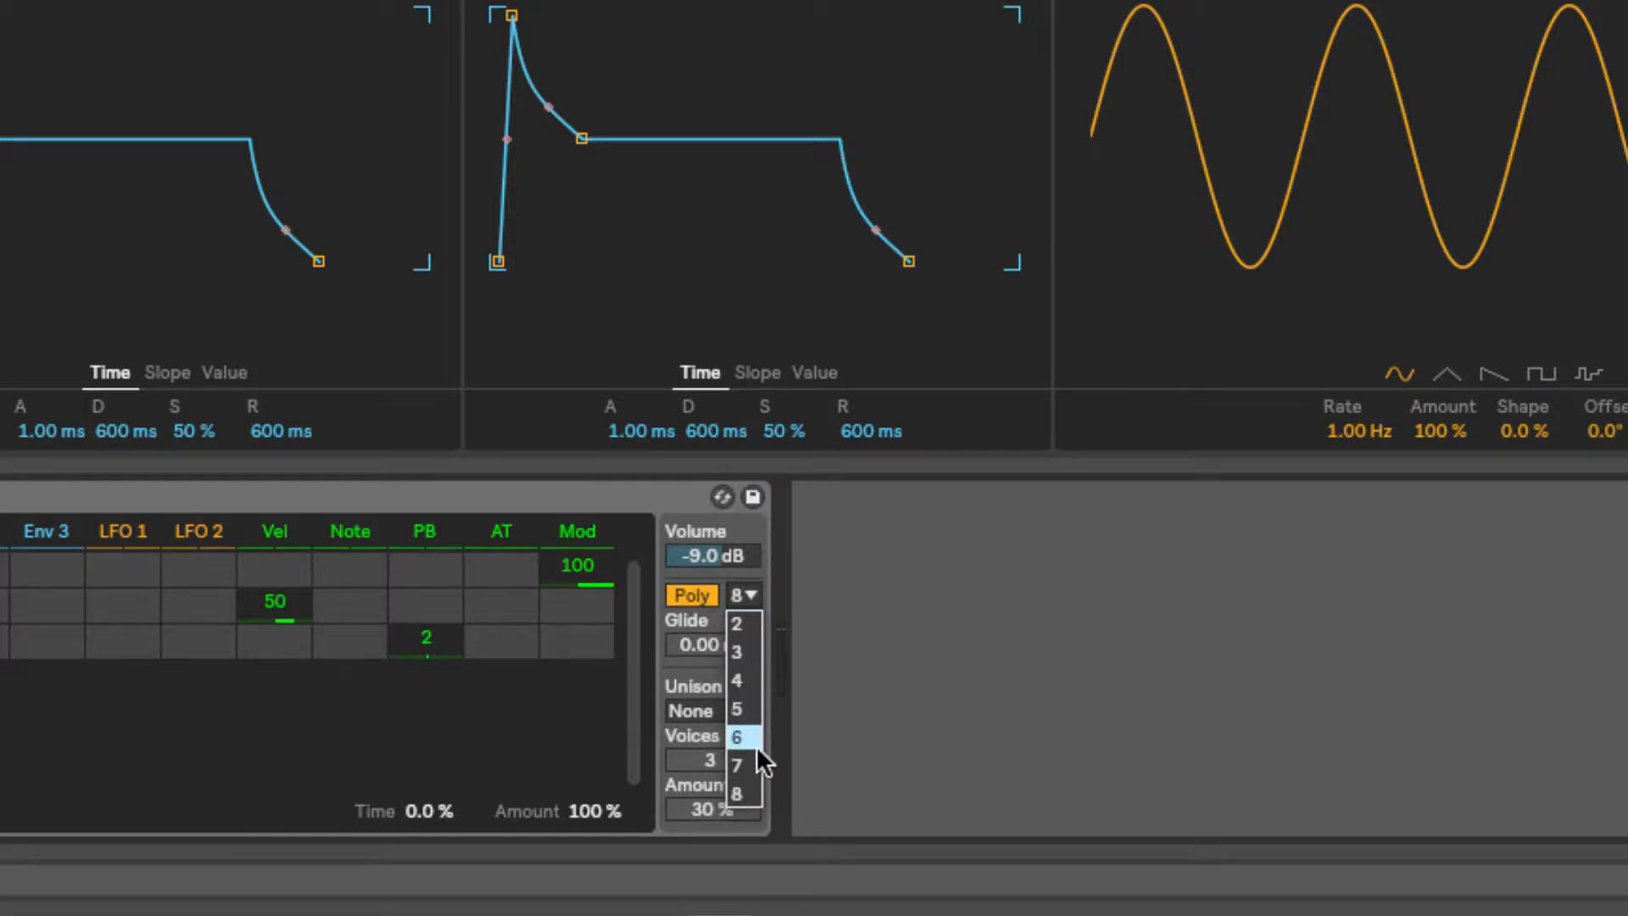
pyautogui.click(754, 594)
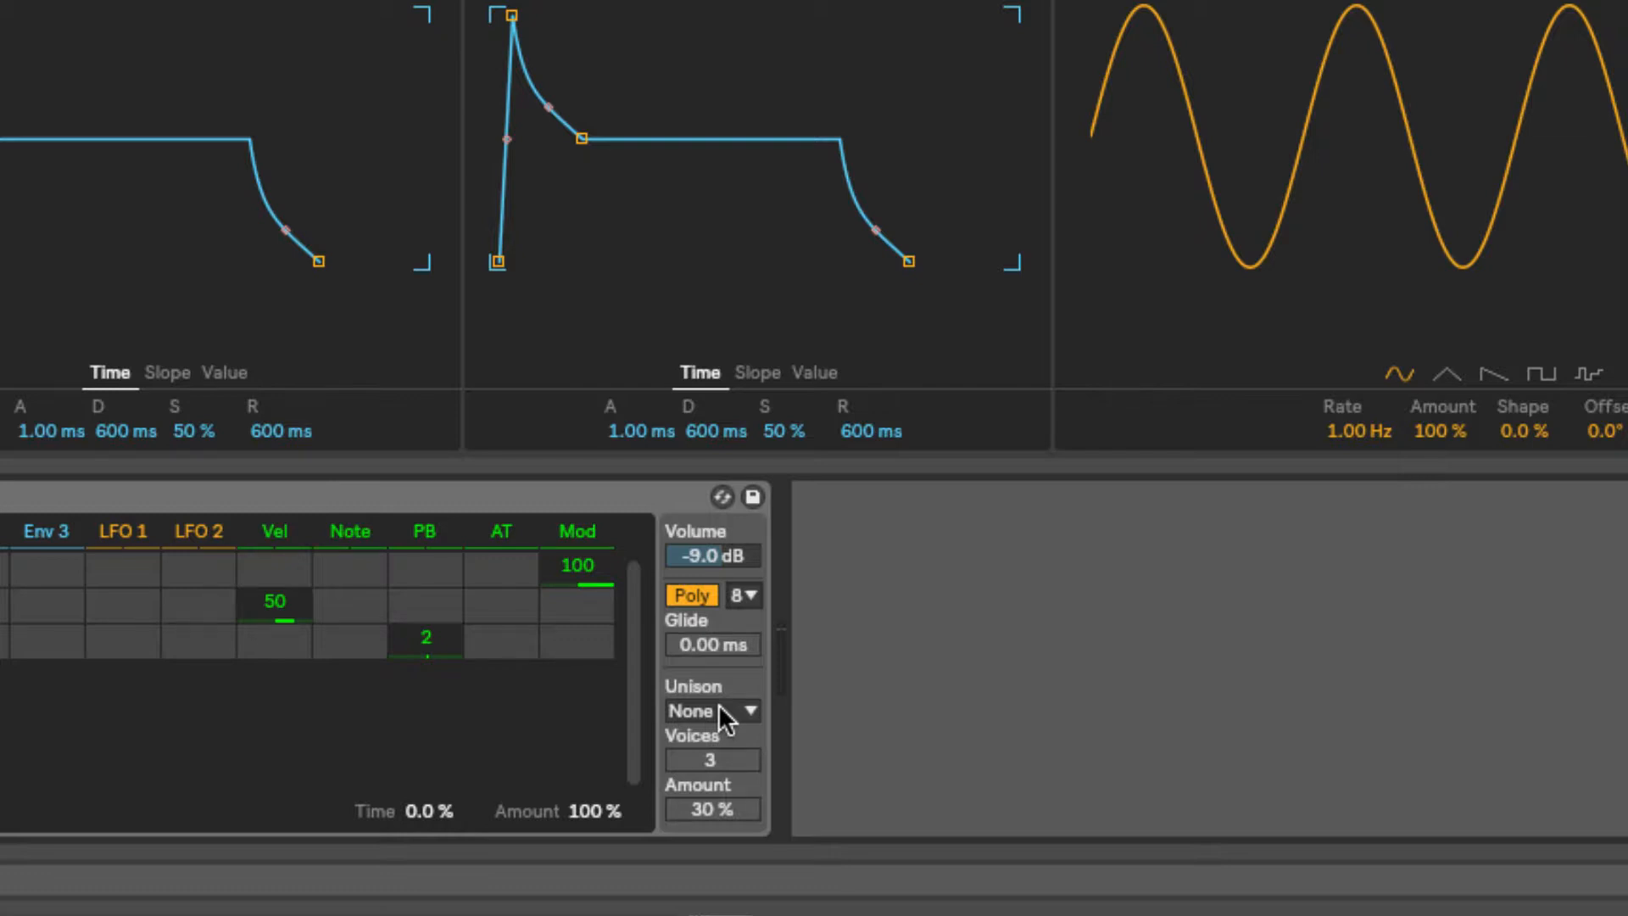
# - Set the Unison mode to Classic with 4 voices and an amount of 18%
pyautogui.click(719, 708)
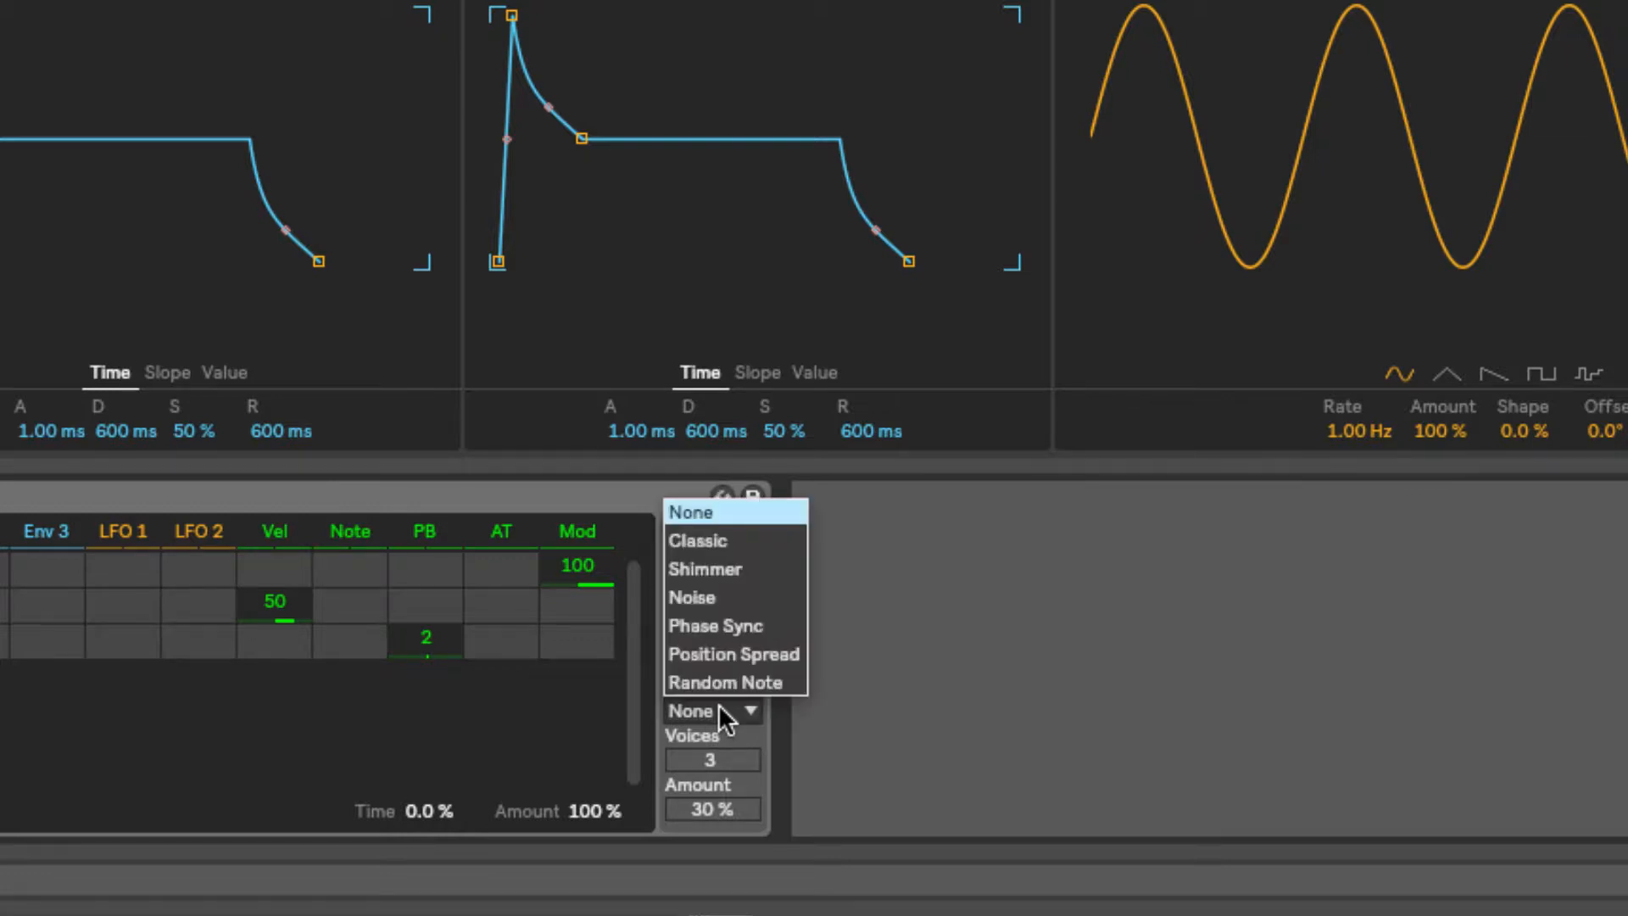
pyautogui.click(684, 509)
pyautogui.moveTo(715, 757); pyautogui.dragTo(717, 810)
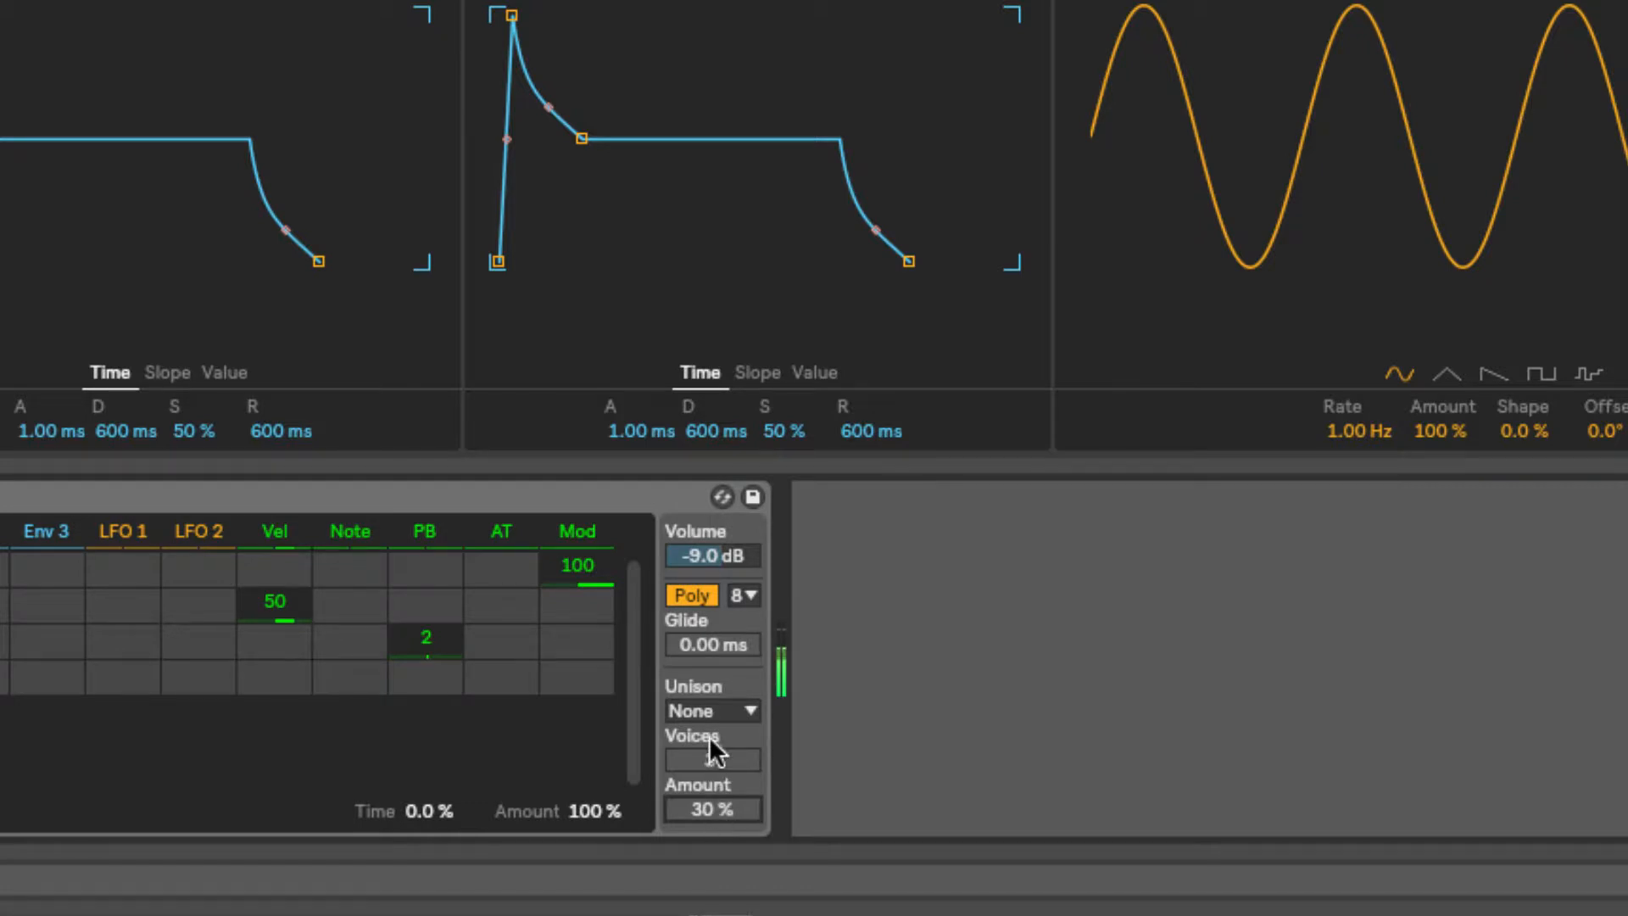
pyautogui.click(711, 712)
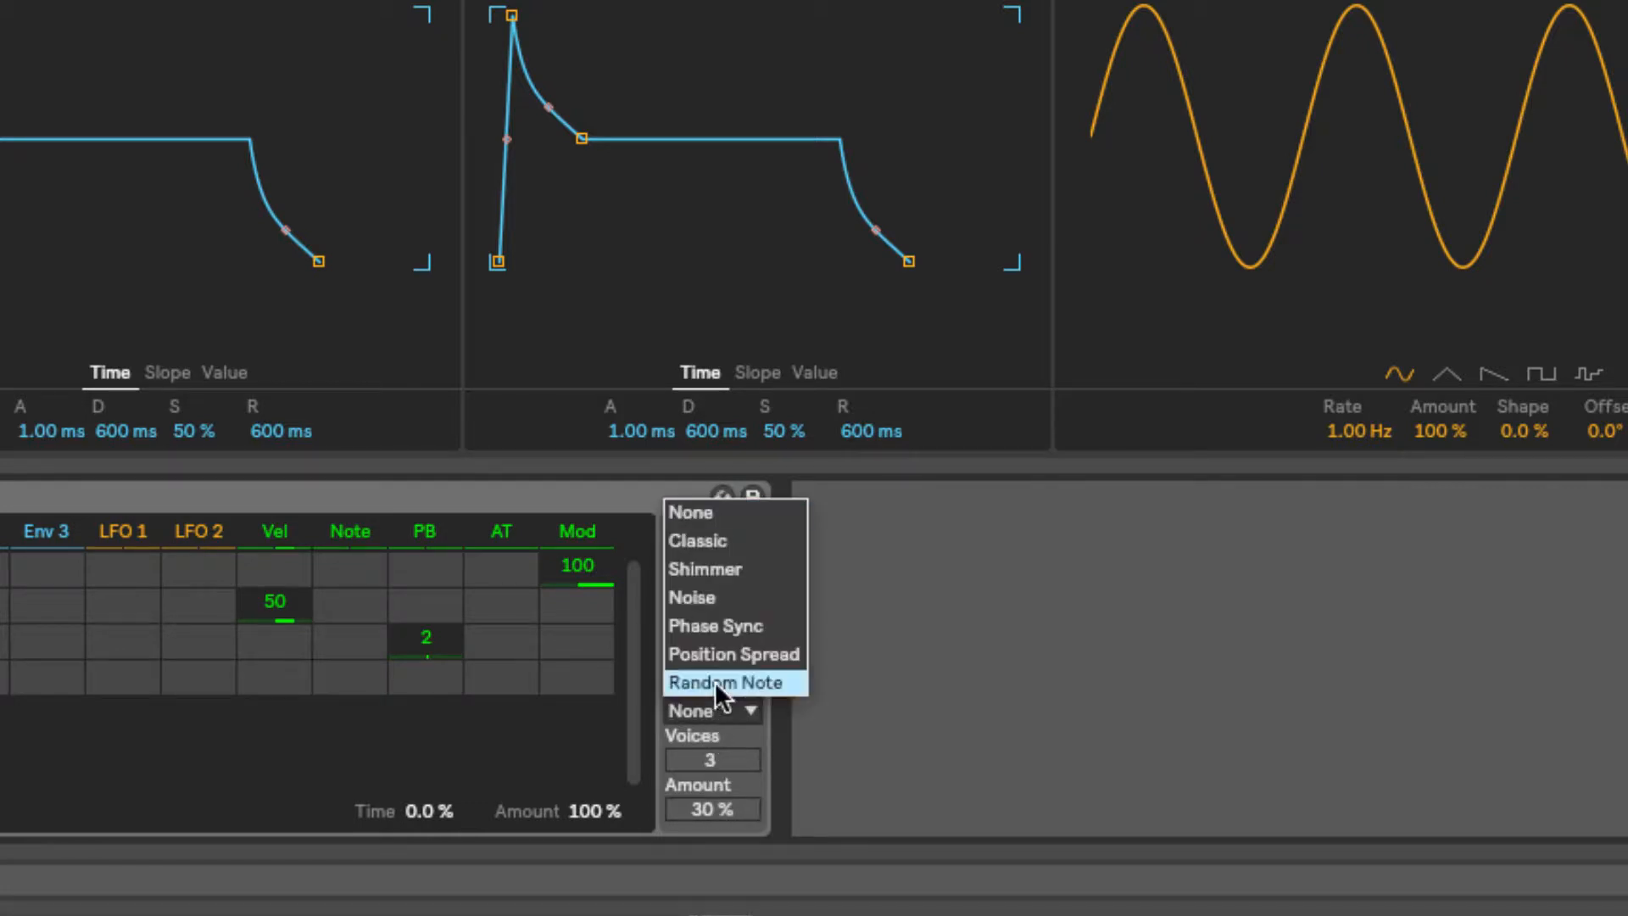
pyautogui.click(707, 546)
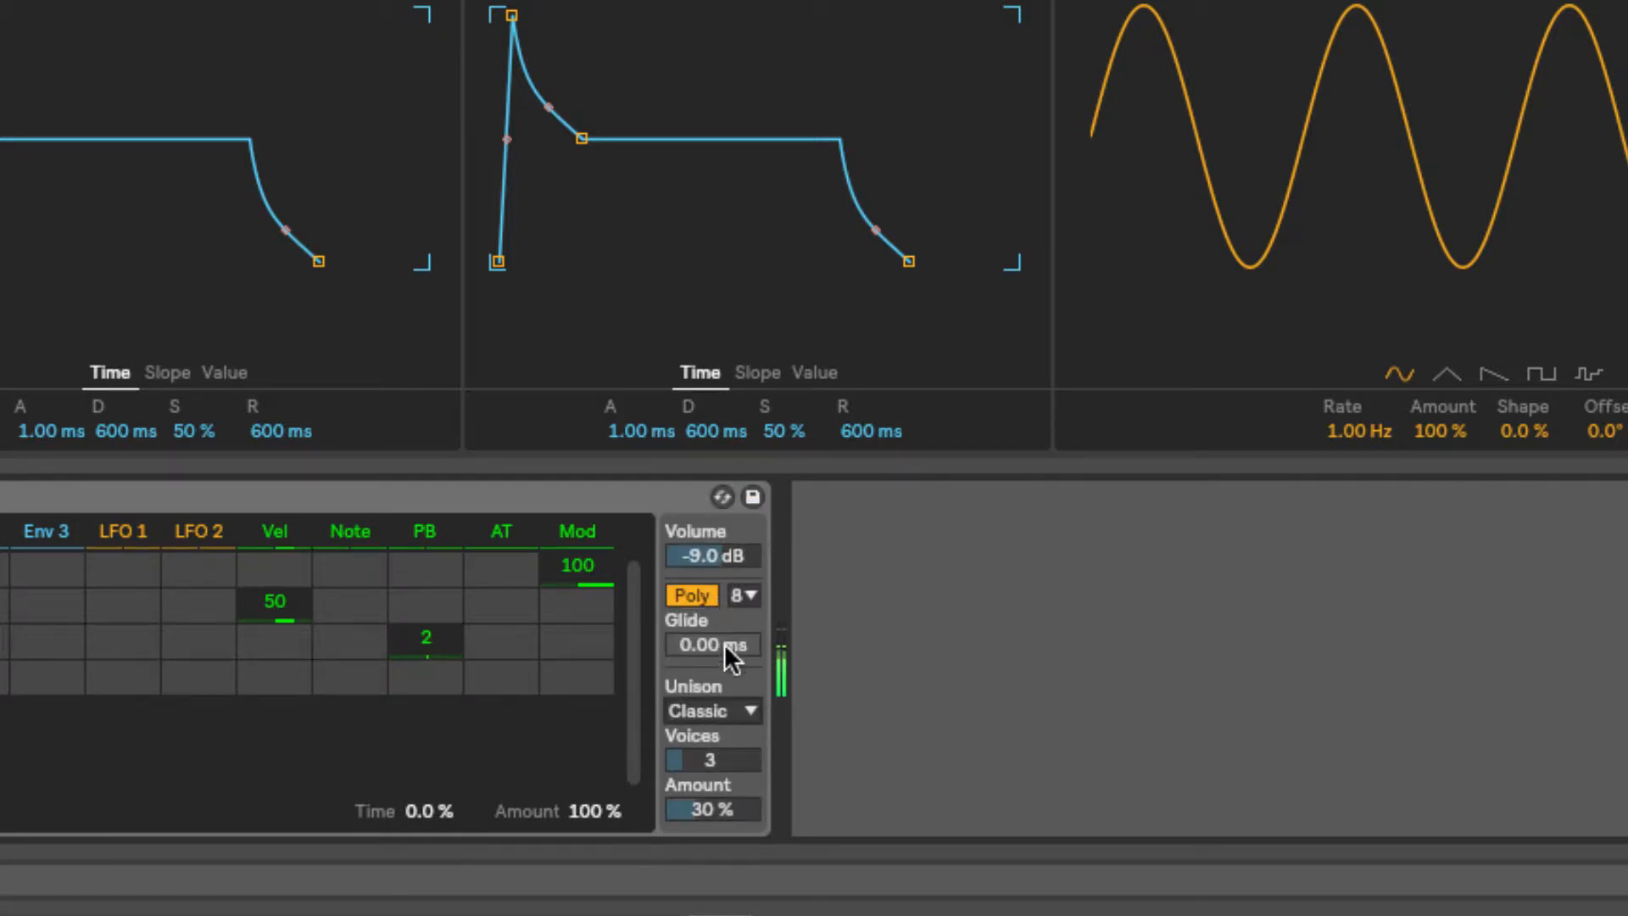
pyautogui.click(715, 760)
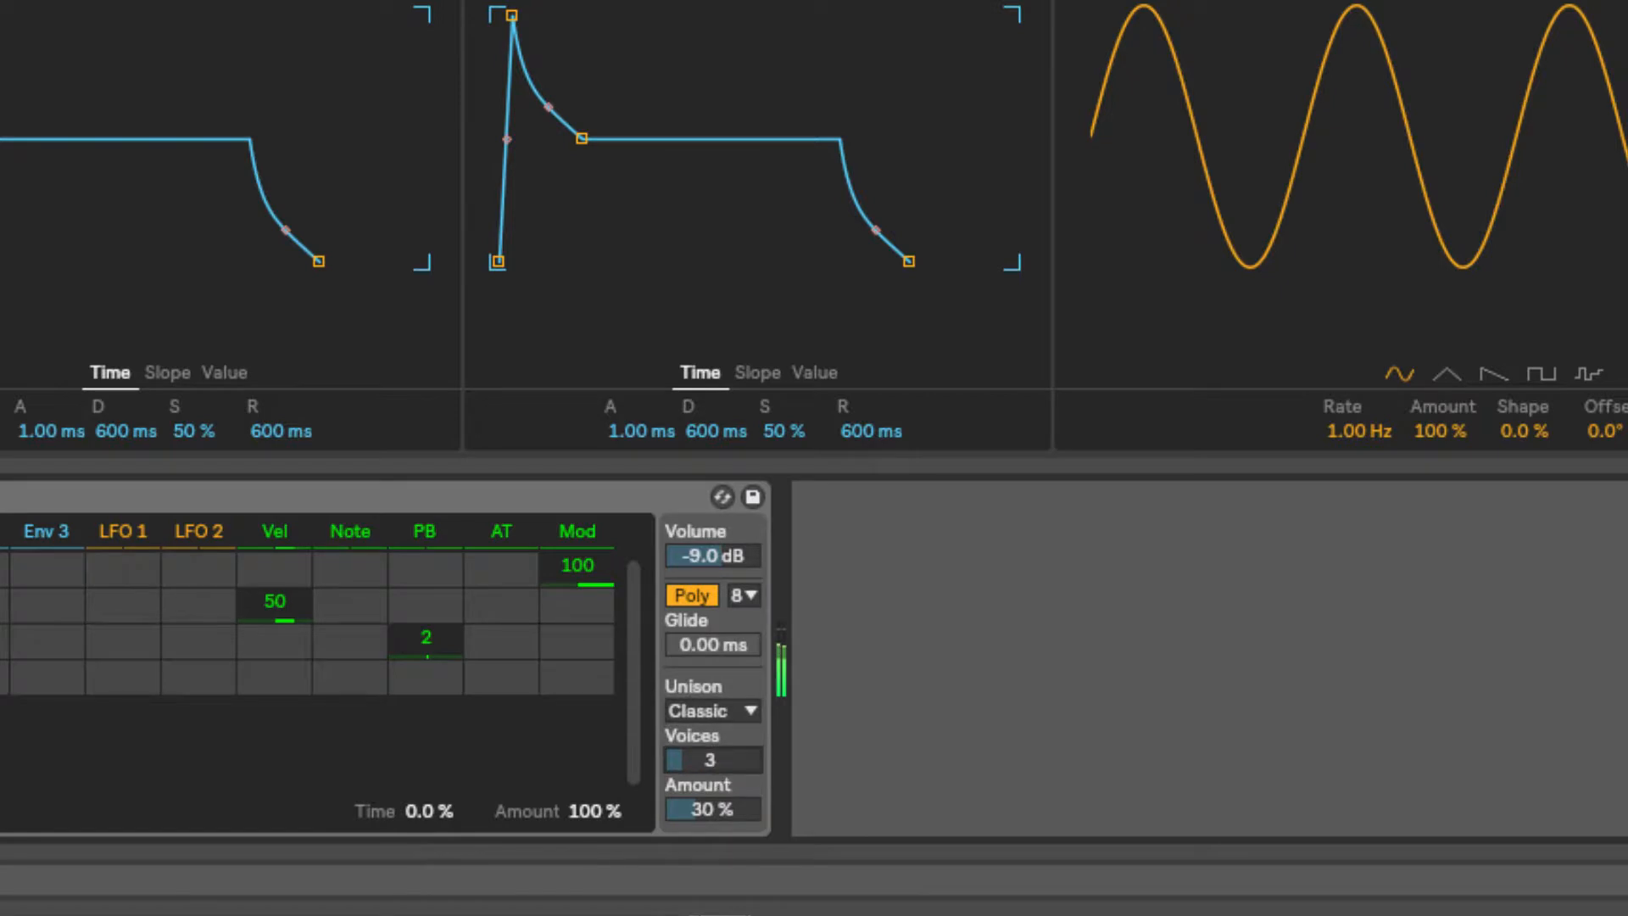
pyautogui.moveTo(715, 760); pyautogui.dragTo(714, 730)
pyautogui.moveTo(721, 807)
pyautogui.mouseDown()
pyautogui.moveTo(720, 704)
pyautogui.moveTo(720, 814)
pyautogui.moveTo(722, 762)
pyautogui.moveTo(722, 774)
pyautogui.mouseUp()
# - Change the Unison mode to Shimmer and raise its amount to 53%
pyautogui.click(741, 721)
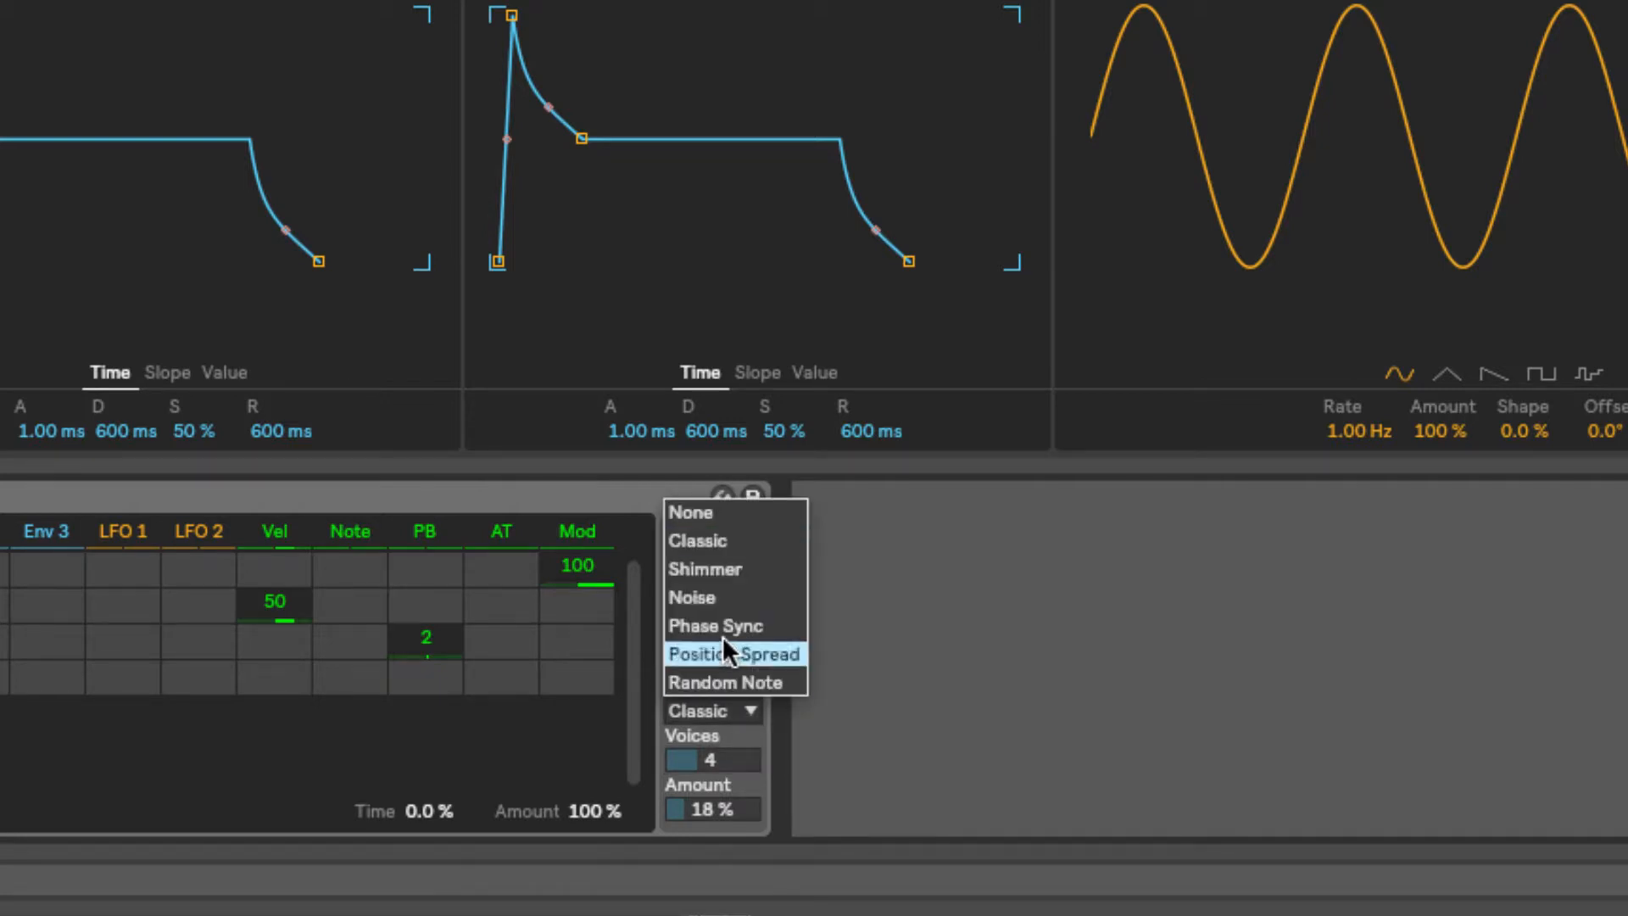
pyautogui.click(707, 571)
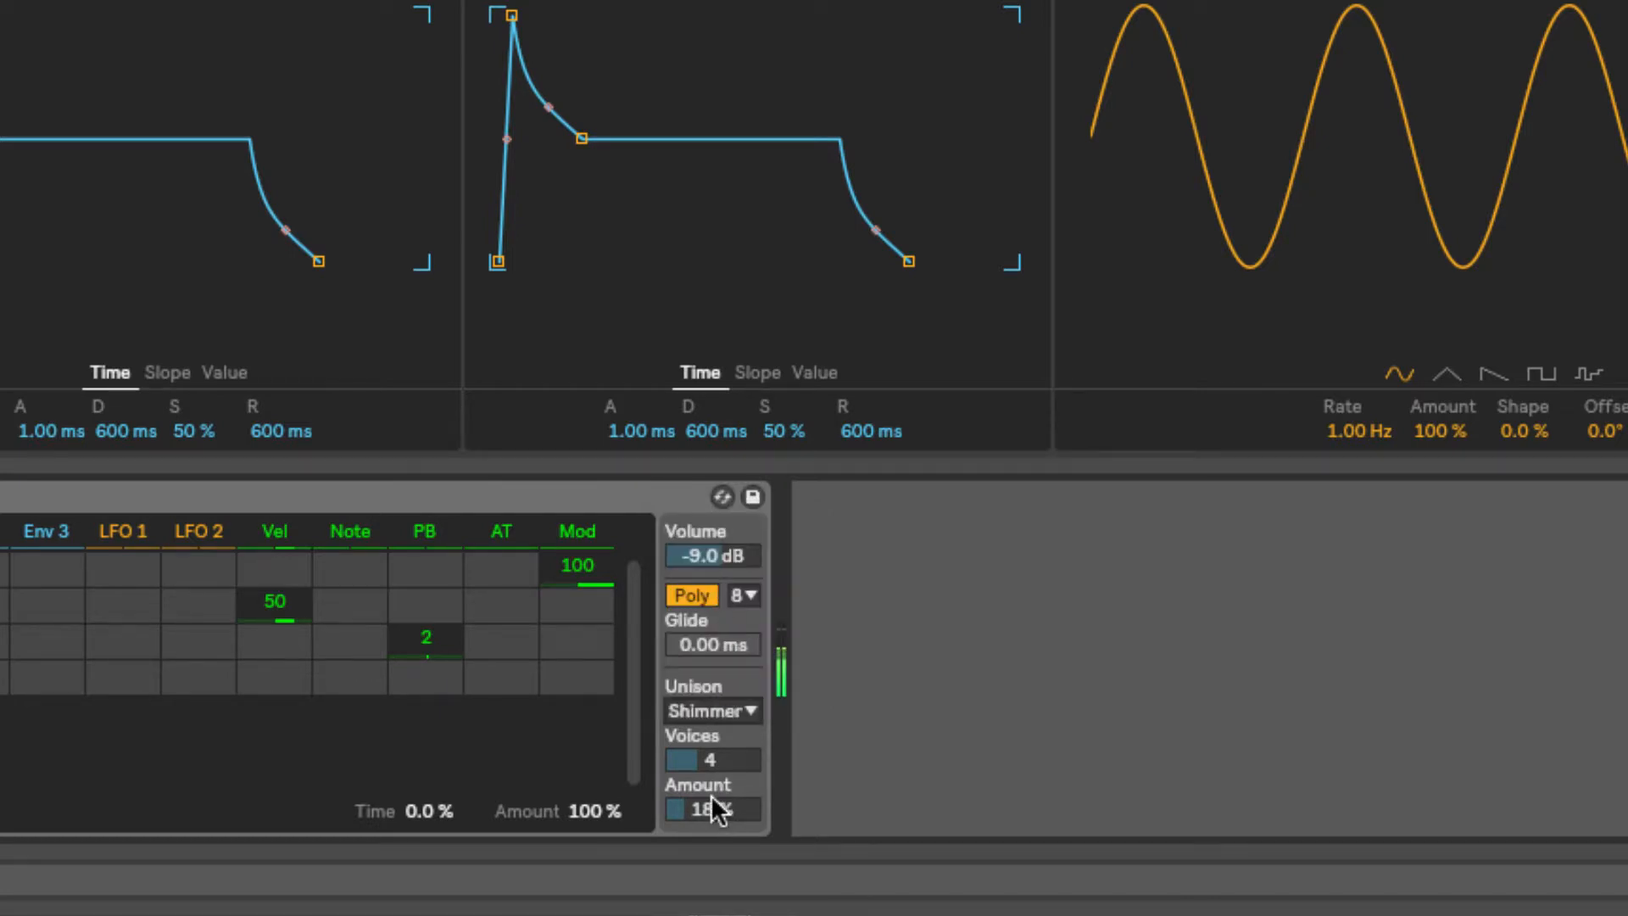
pyautogui.moveTo(716, 816)
pyautogui.mouseDown()
pyautogui.moveTo(717, 747)
pyautogui.moveTo(711, 805)
pyautogui.mouseUp()
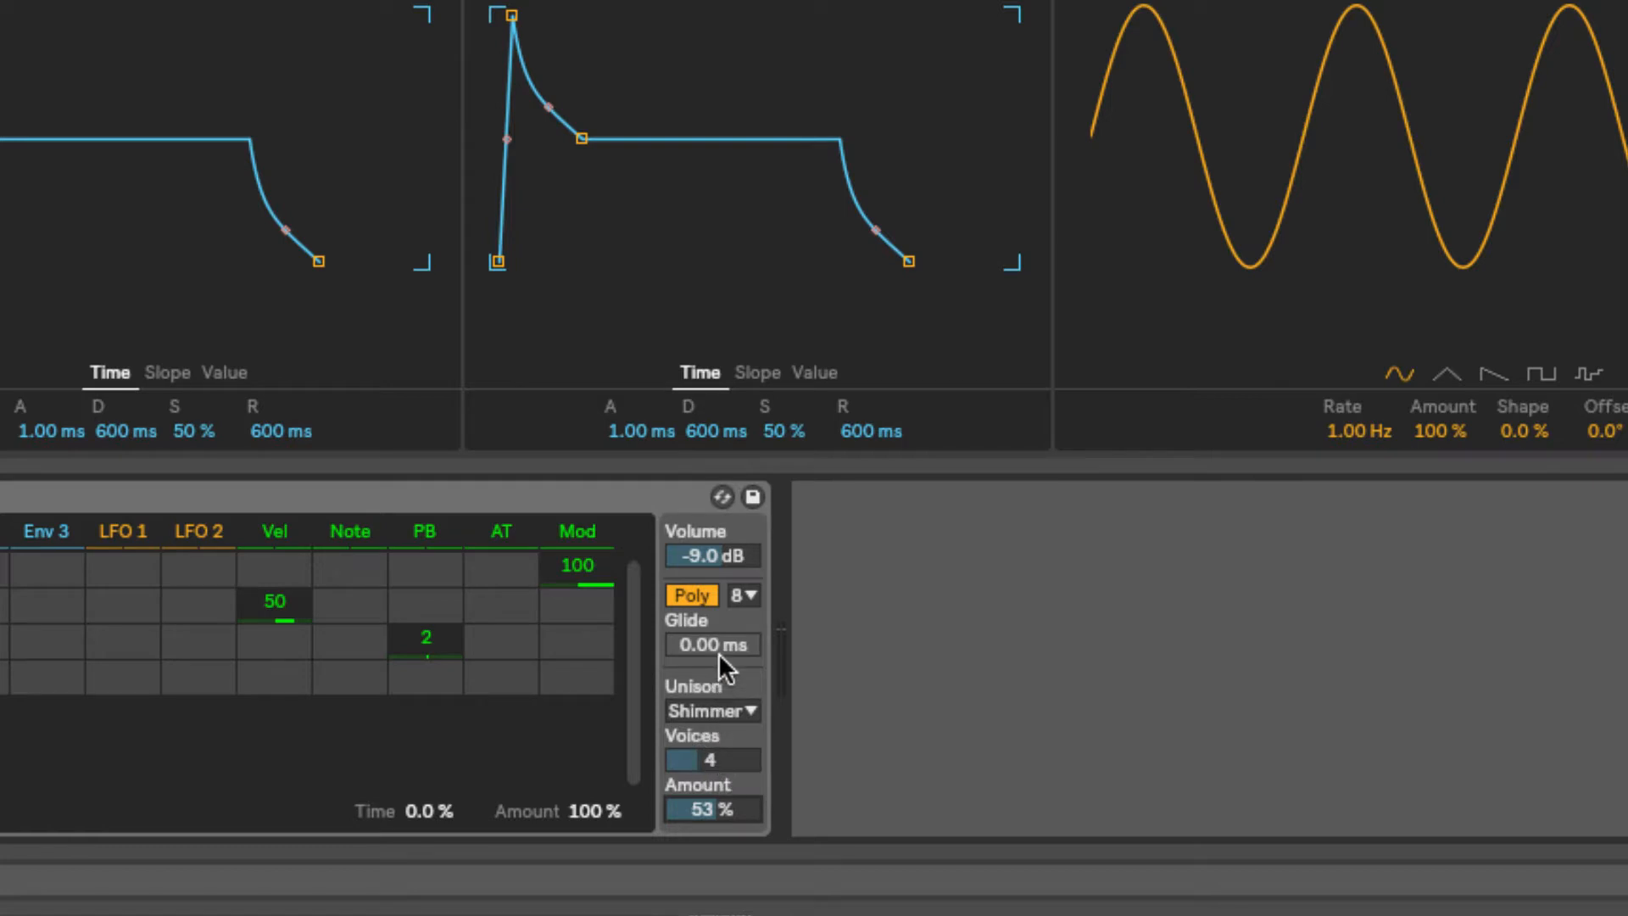
# - Change the Unison mode to Noise, try 6 voices, and settle on 4 voices with an amount of 19%
pyautogui.click(711, 711)
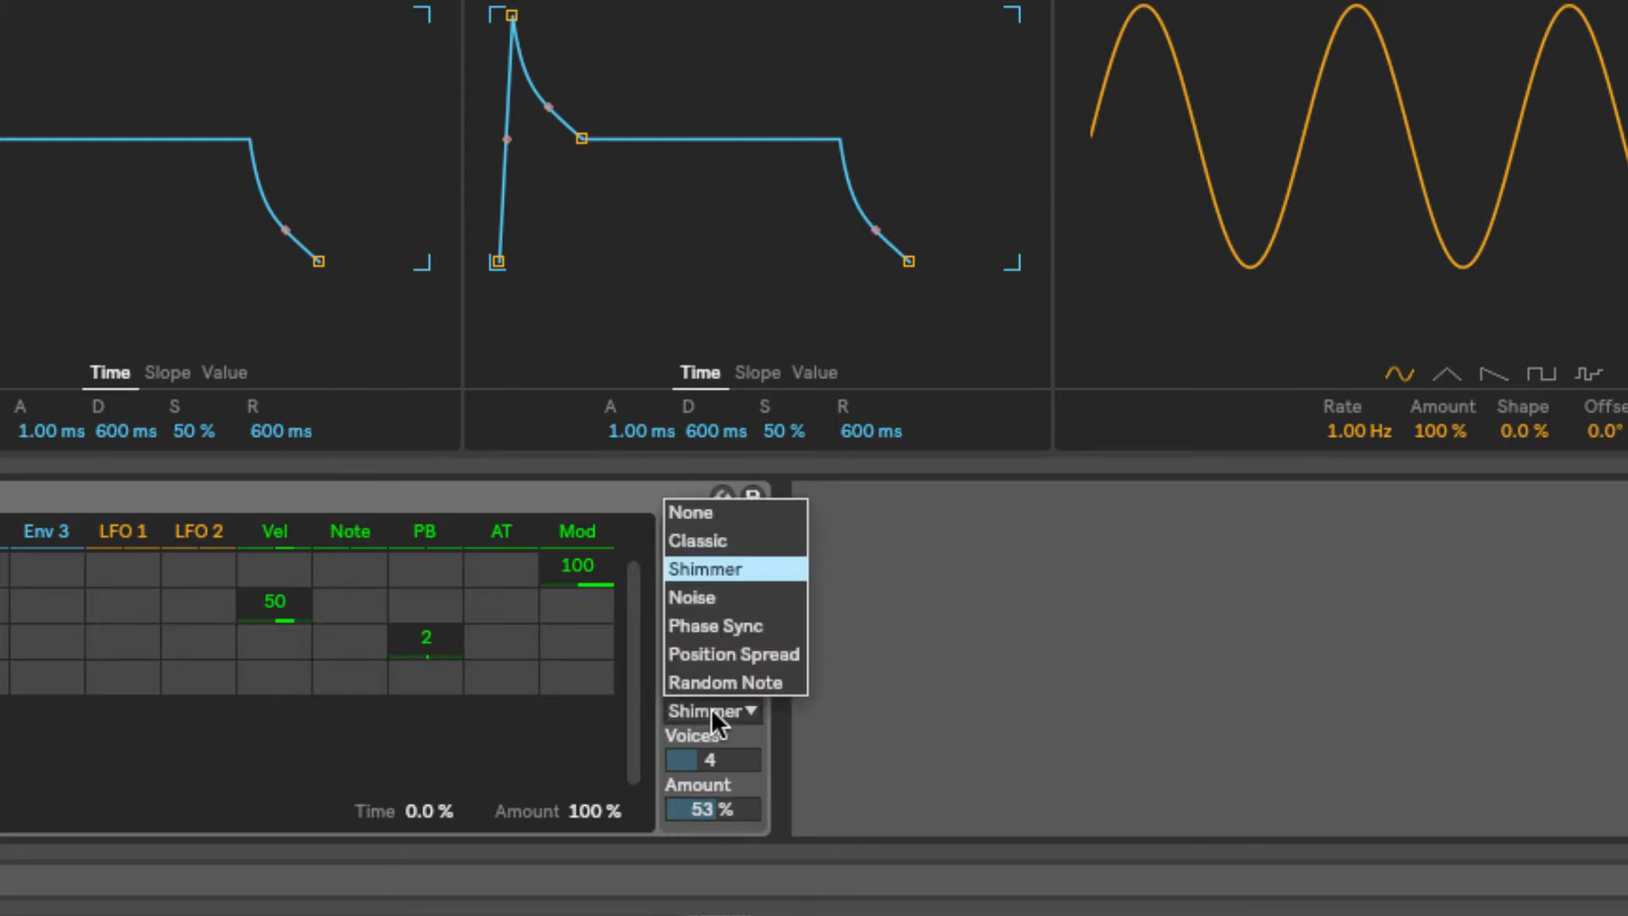
pyautogui.click(698, 598)
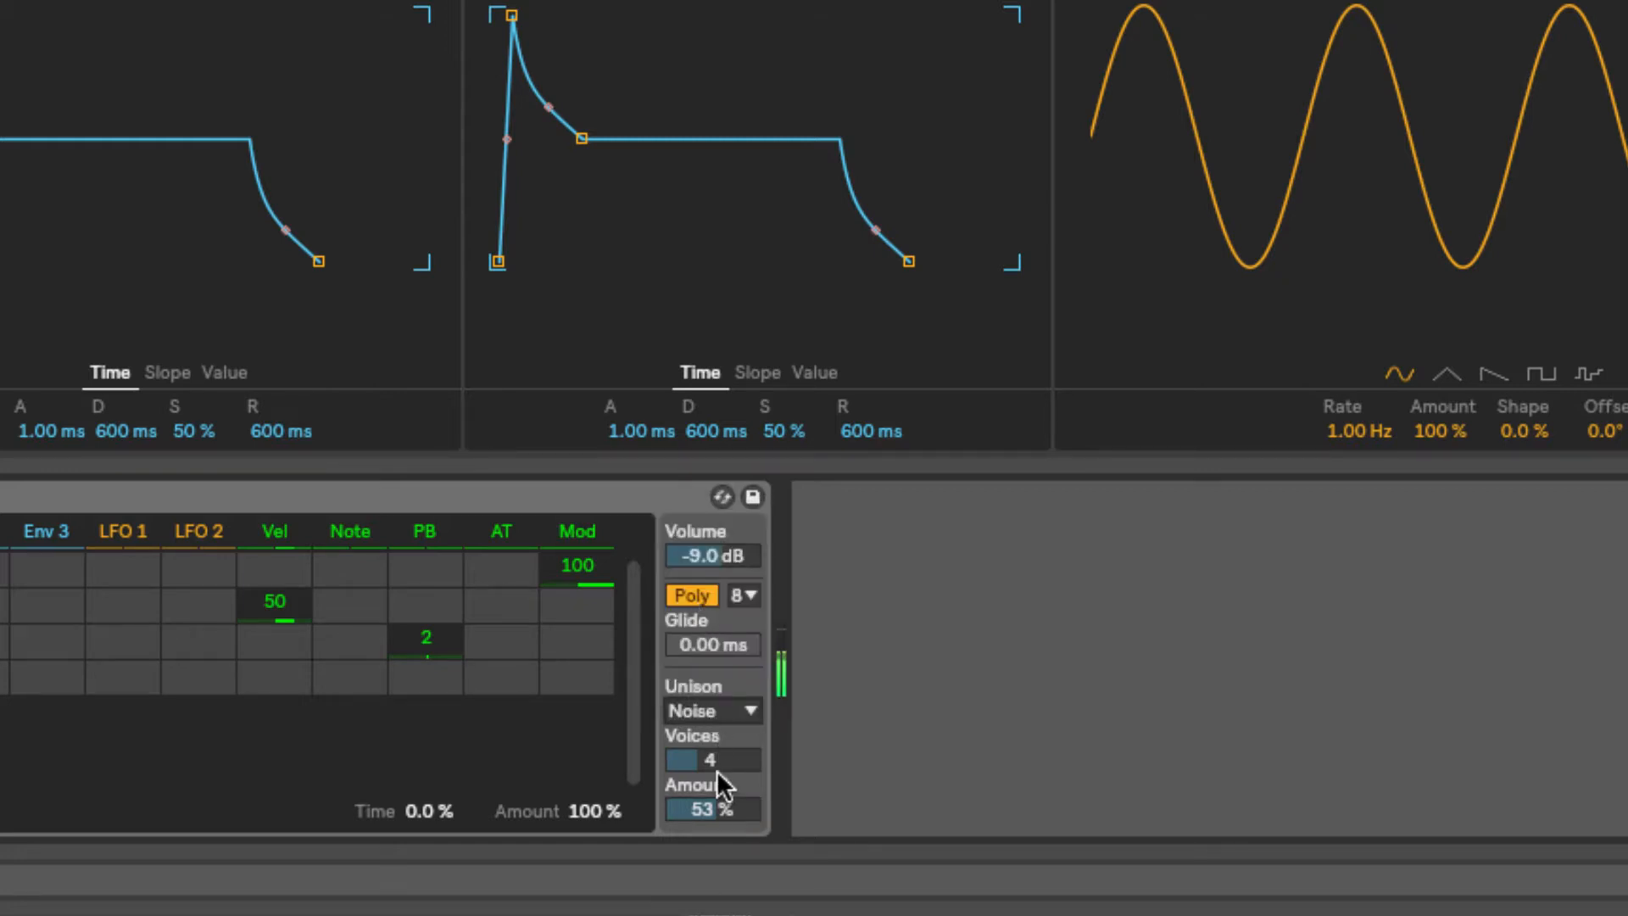
pyautogui.moveTo(713, 765); pyautogui.dragTo(712, 737)
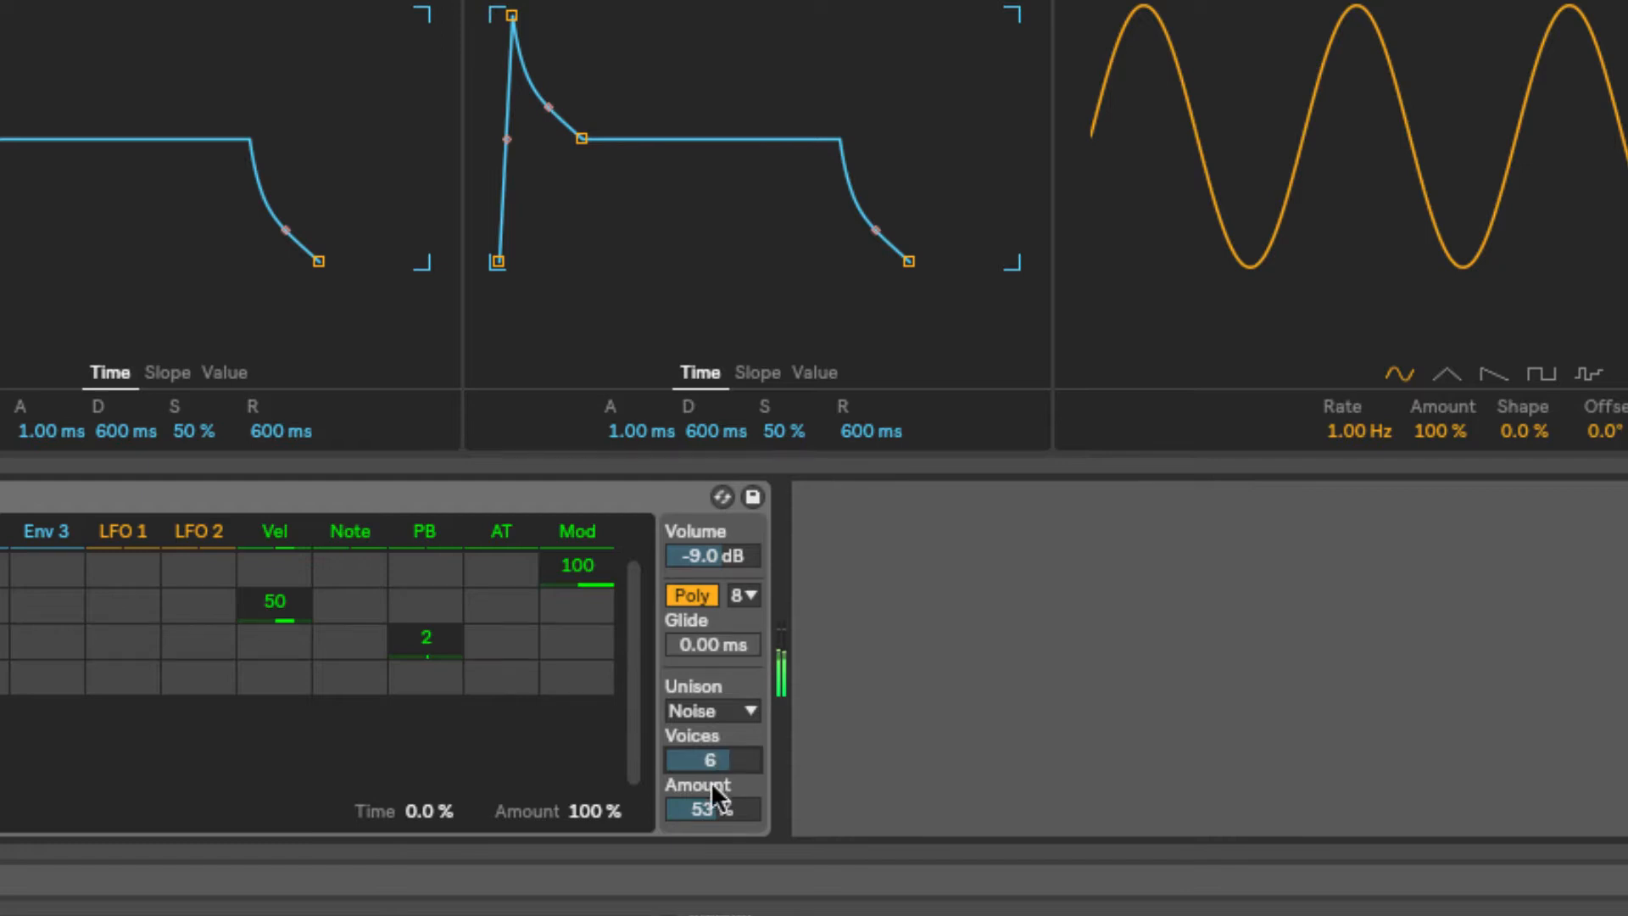
pyautogui.moveTo(720, 806)
pyautogui.mouseDown()
pyautogui.moveTo(720, 833)
pyautogui.moveTo(719, 767)
pyautogui.moveTo(719, 835)
pyautogui.mouseUp()
pyautogui.moveTo(715, 768); pyautogui.dragTo(716, 789)
# - Change the Unison mode to Phase Sync and set its amount to 34%
pyautogui.click(701, 710)
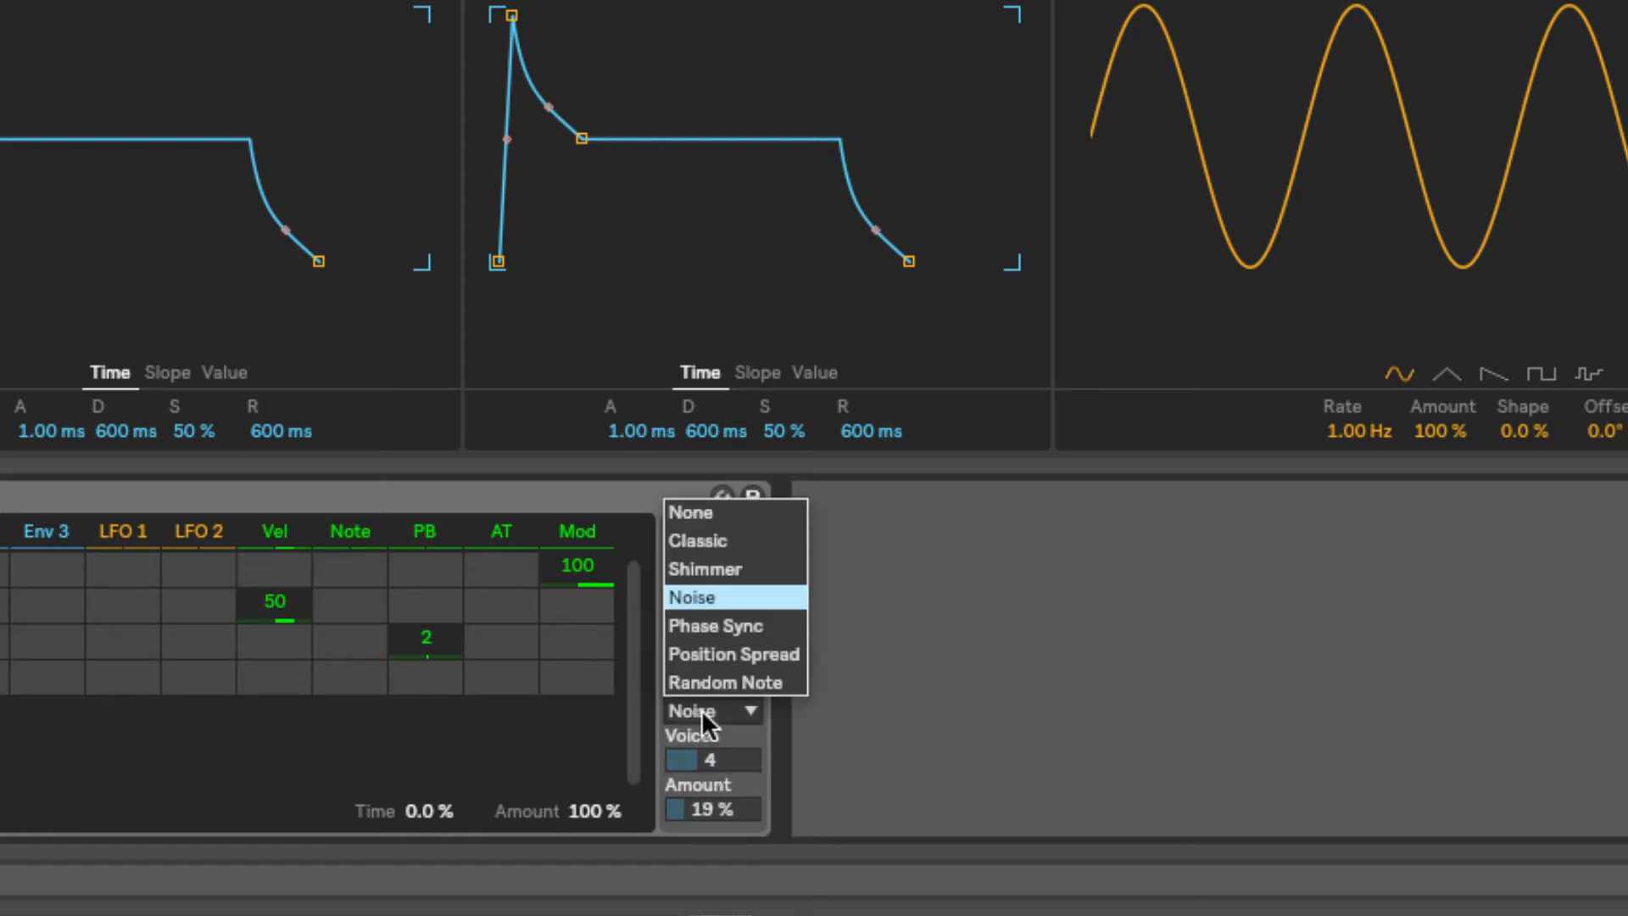
pyautogui.click(702, 635)
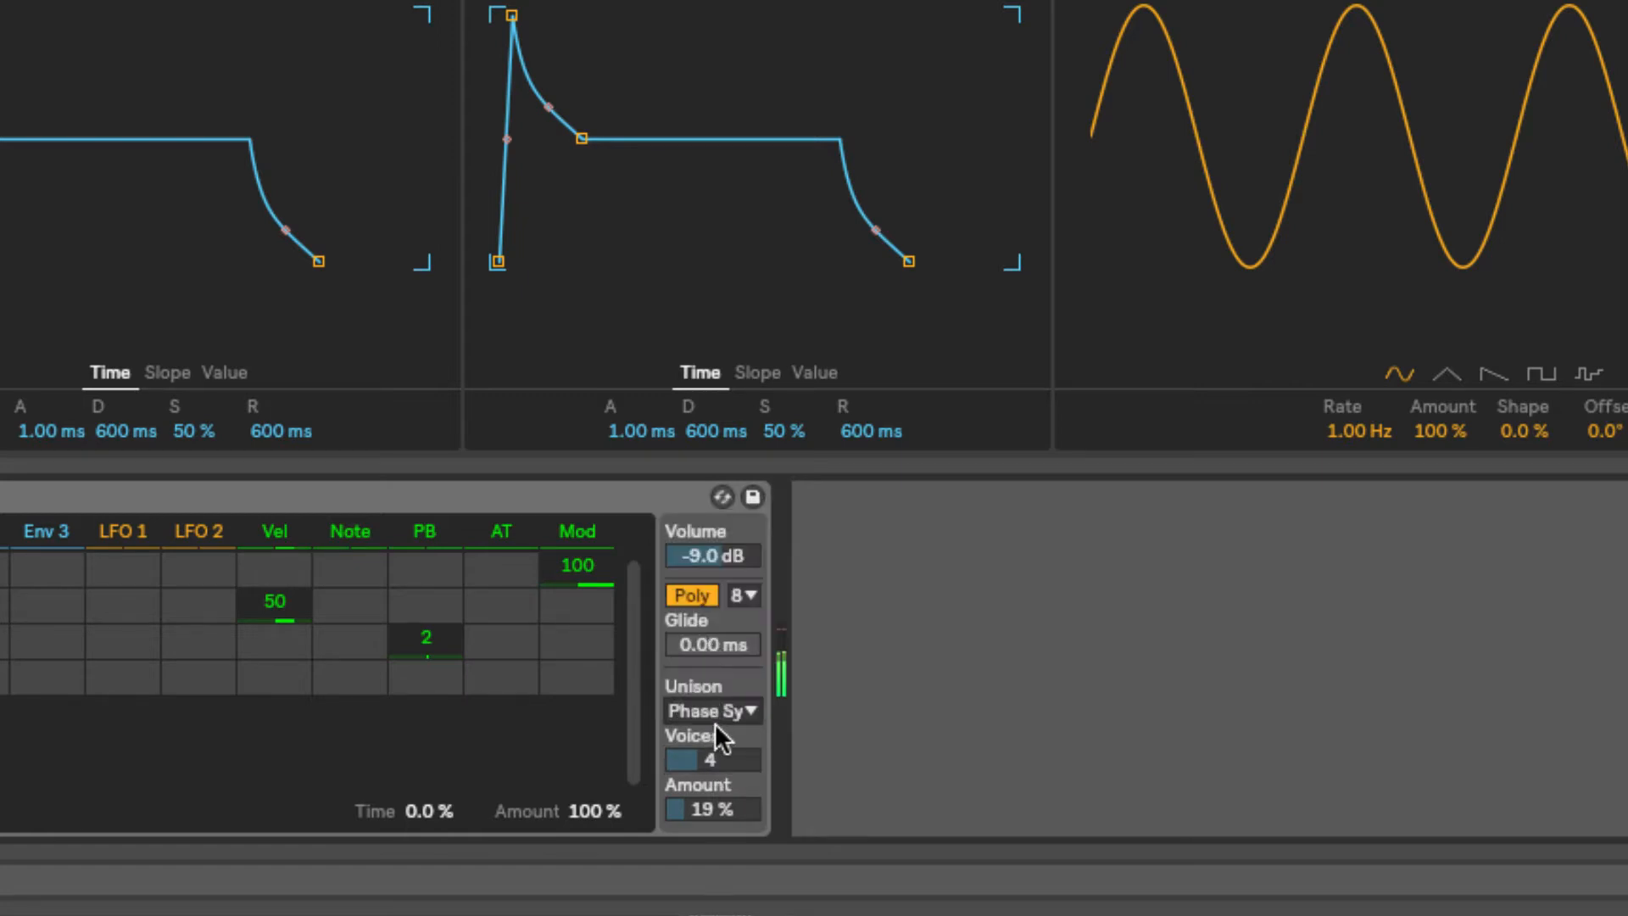
pyautogui.moveTo(708, 807)
pyautogui.mouseDown()
pyautogui.moveTo(707, 670)
pyautogui.moveTo(707, 782)
pyautogui.mouseUp()
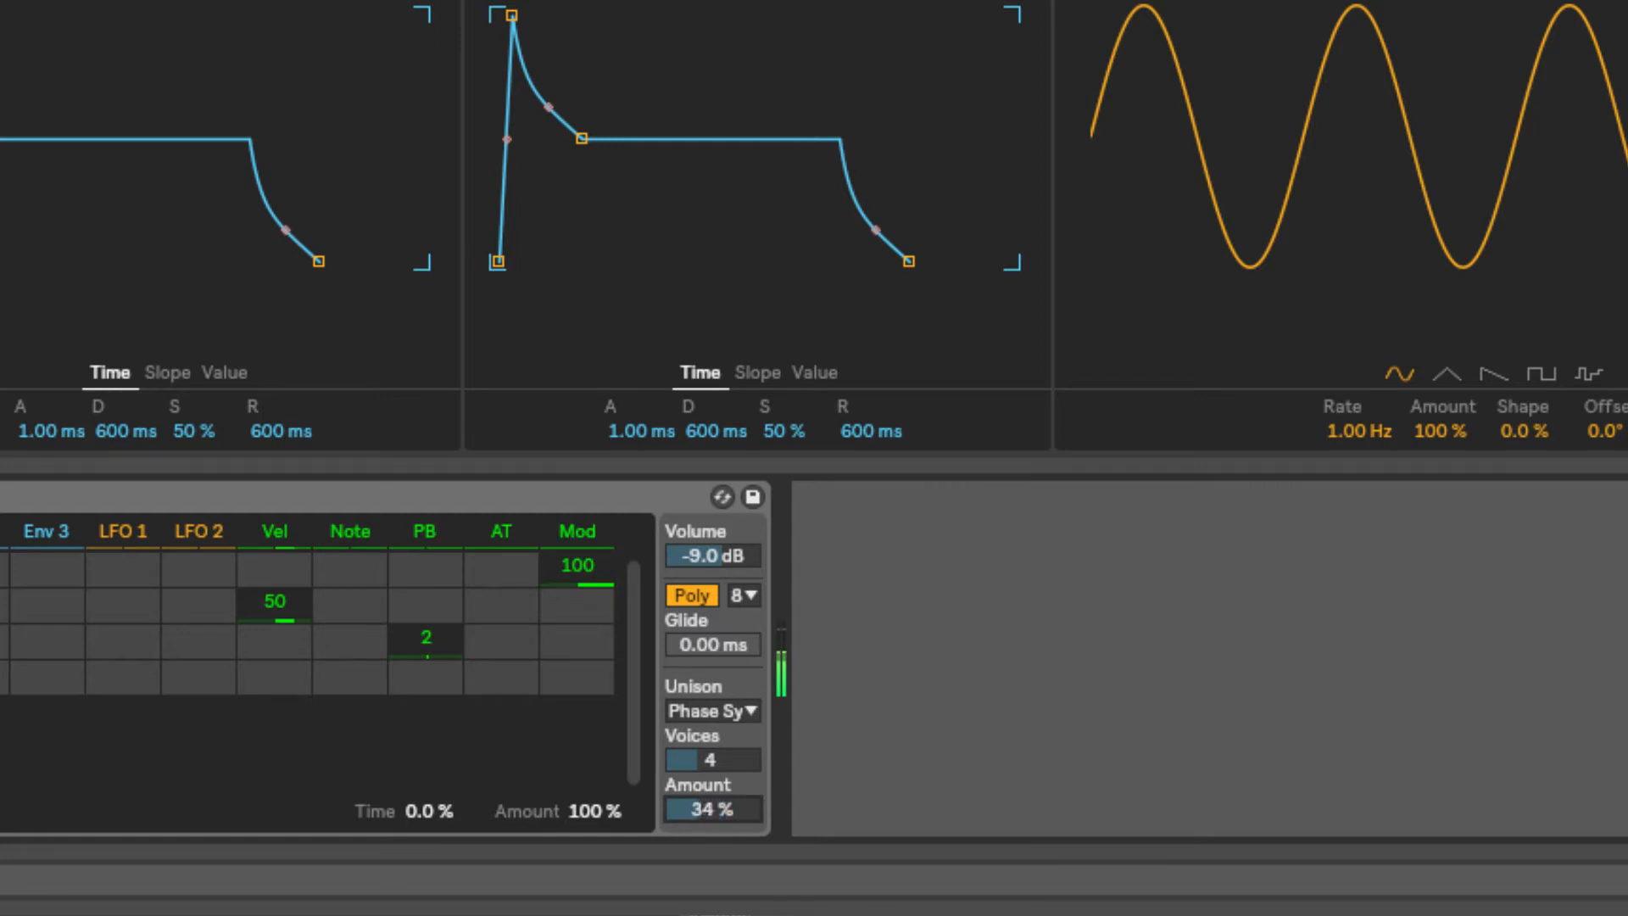
# - Change the Unison mode to Position Spread with an amount of 38% and switch the voice mode to Mono
pyautogui.click(701, 713)
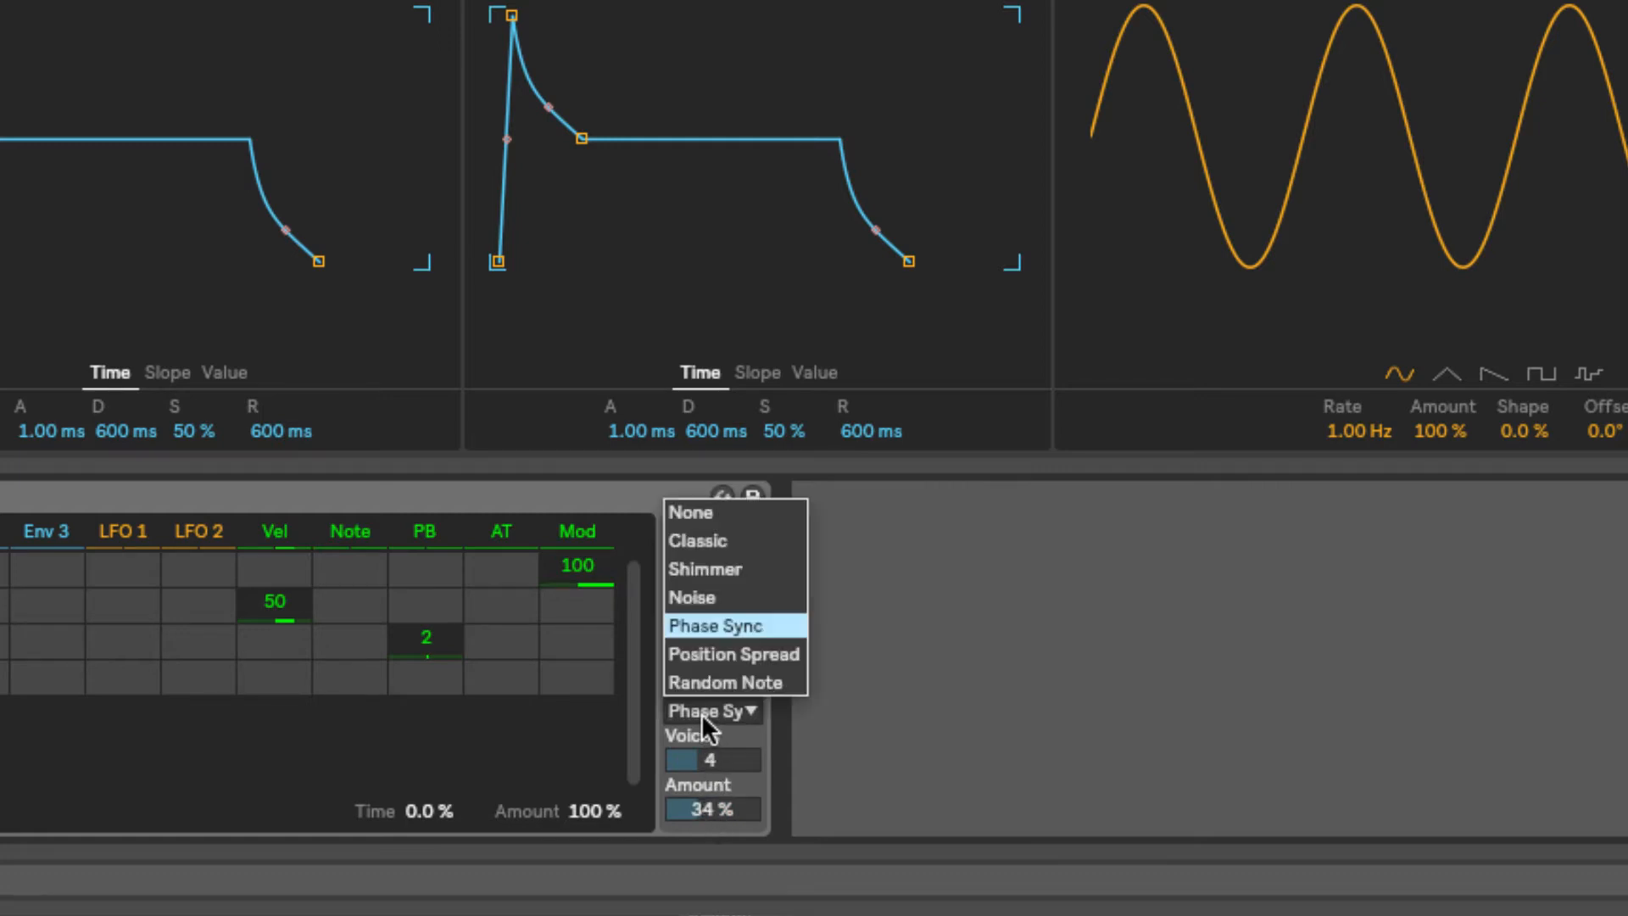
pyautogui.click(704, 655)
pyautogui.moveTo(712, 810); pyautogui.dragTo(712, 739)
pyautogui.click(691, 597)
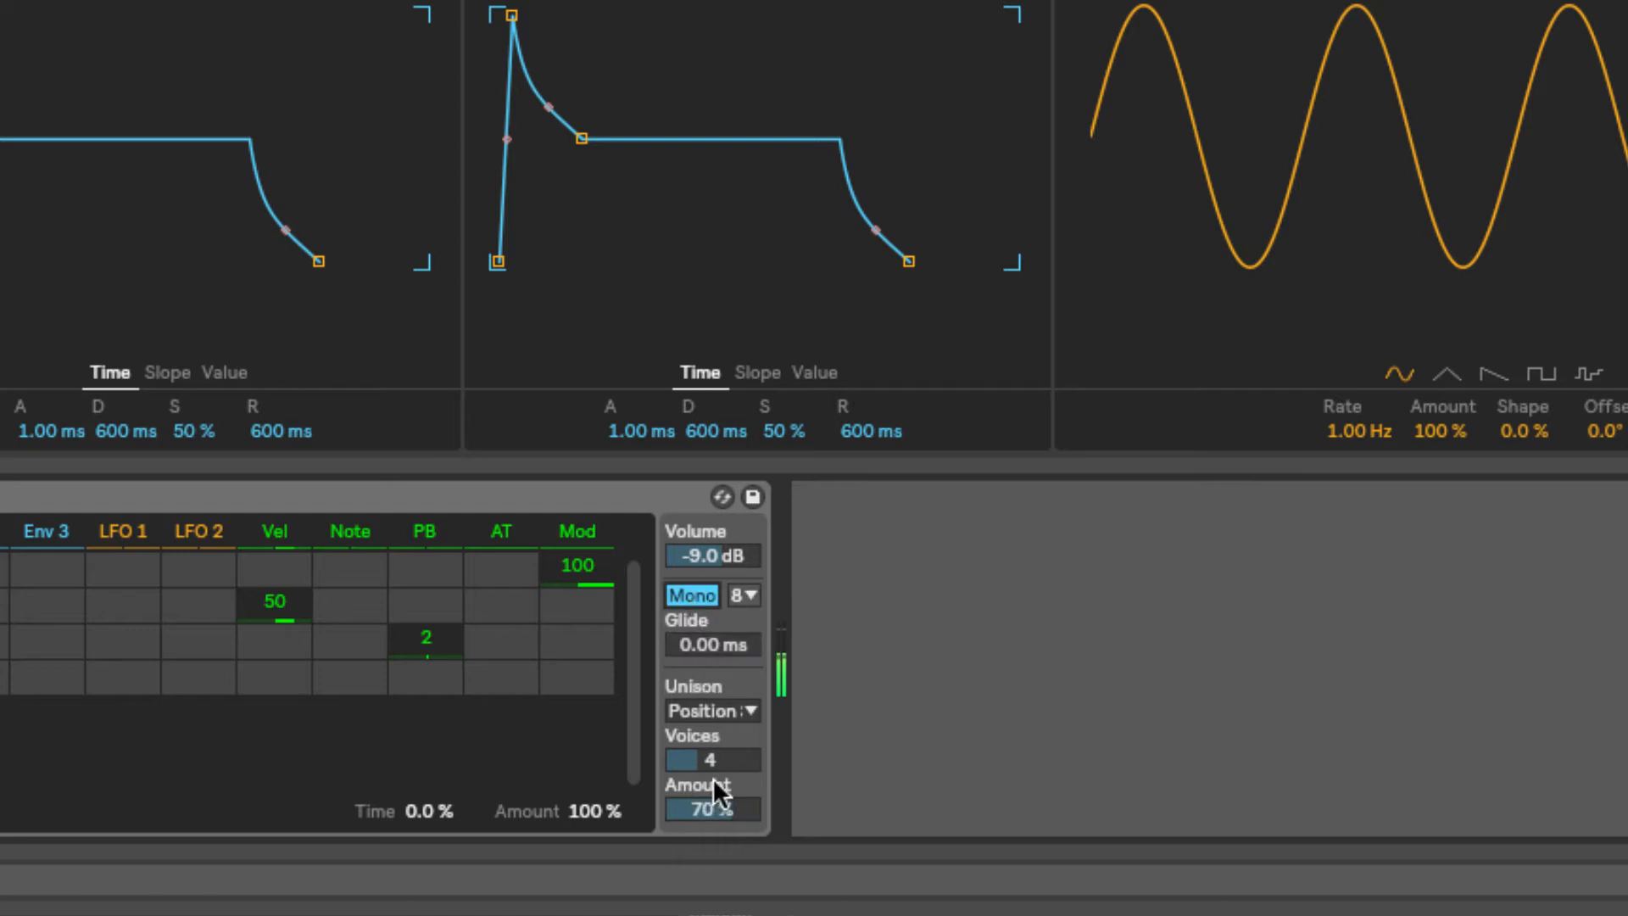
pyautogui.moveTo(712, 806); pyautogui.dragTo(713, 861)
# - Change the Unison mode to Random Note with 3 voices and an amount of 17%
pyautogui.click(716, 712)
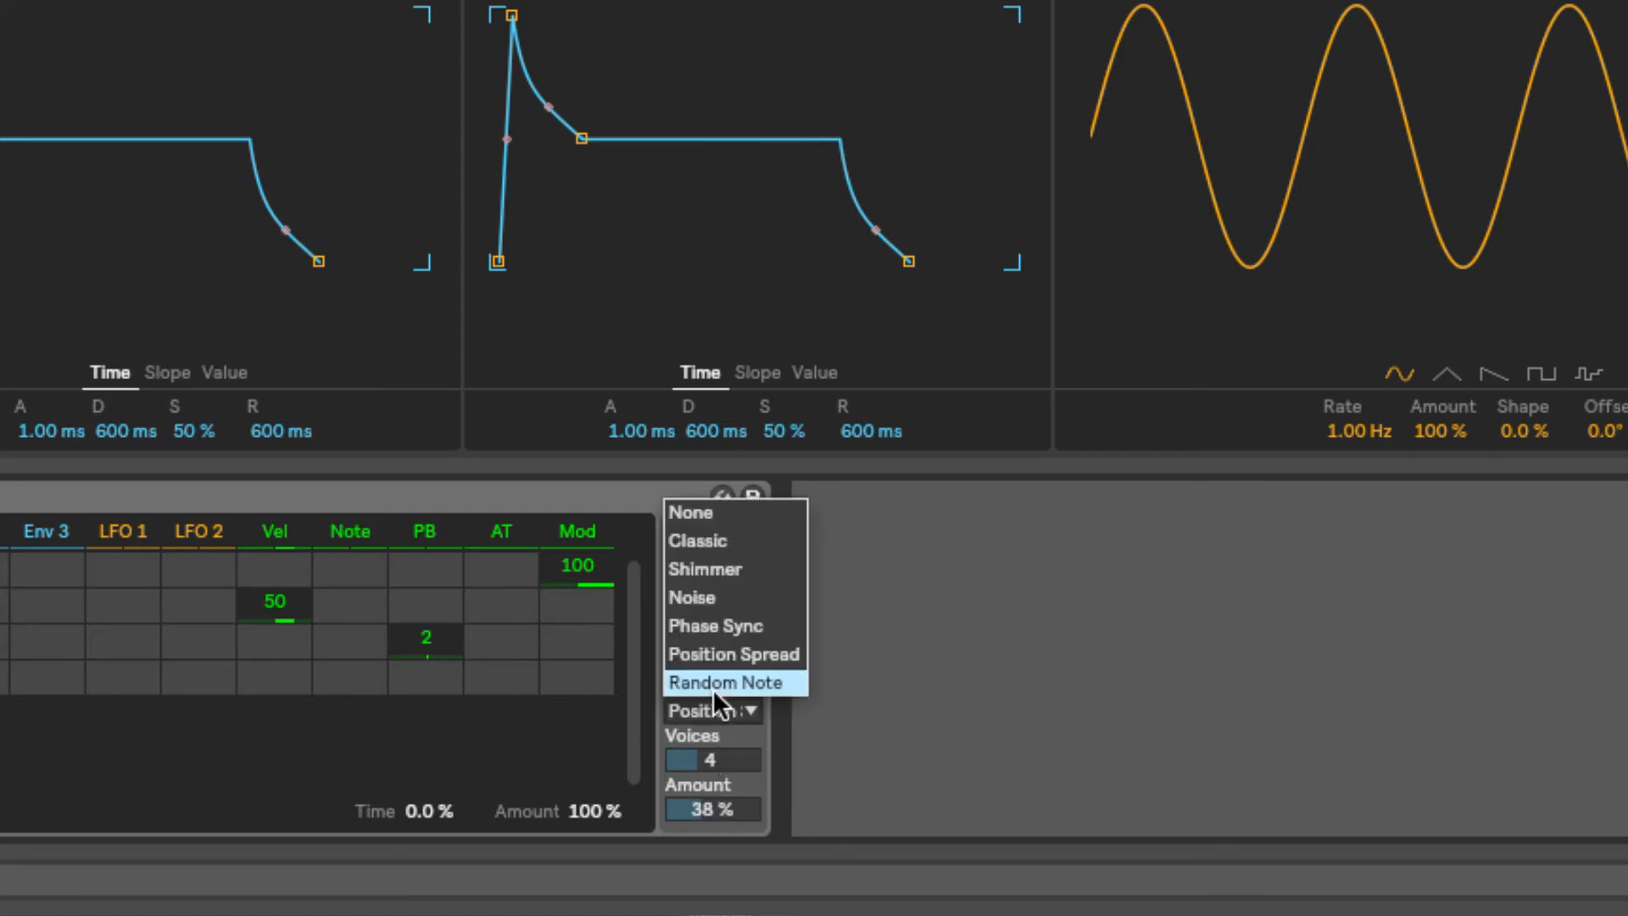
pyautogui.click(712, 683)
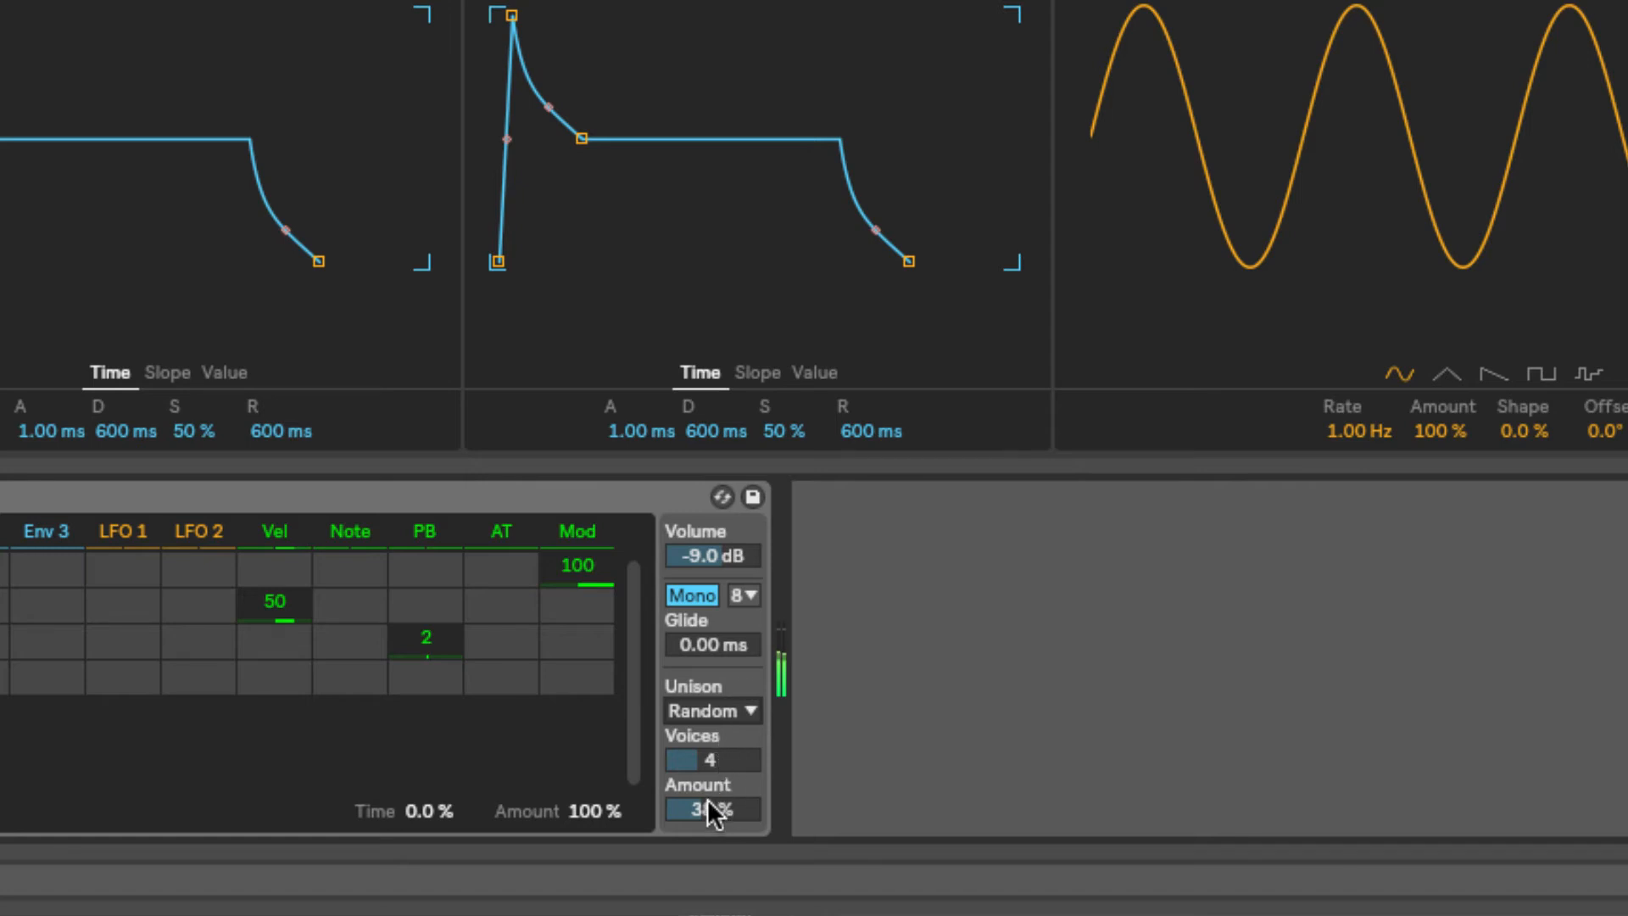
pyautogui.moveTo(707, 799); pyautogui.dragTo(707, 836)
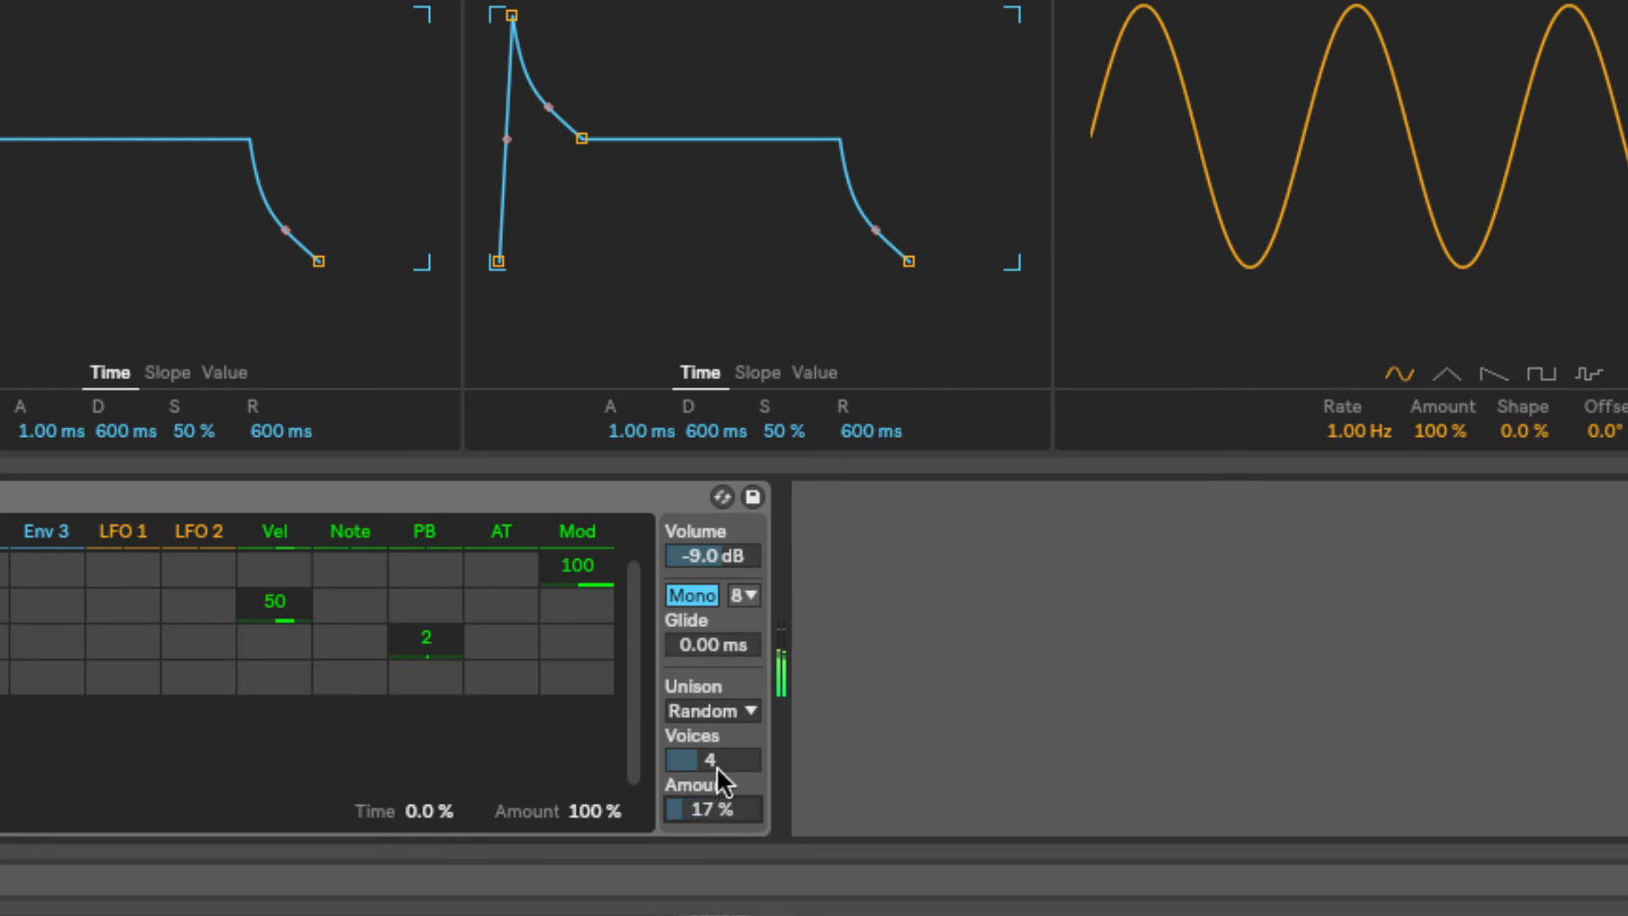
pyautogui.moveTo(720, 769); pyautogui.dragTo(719, 751)
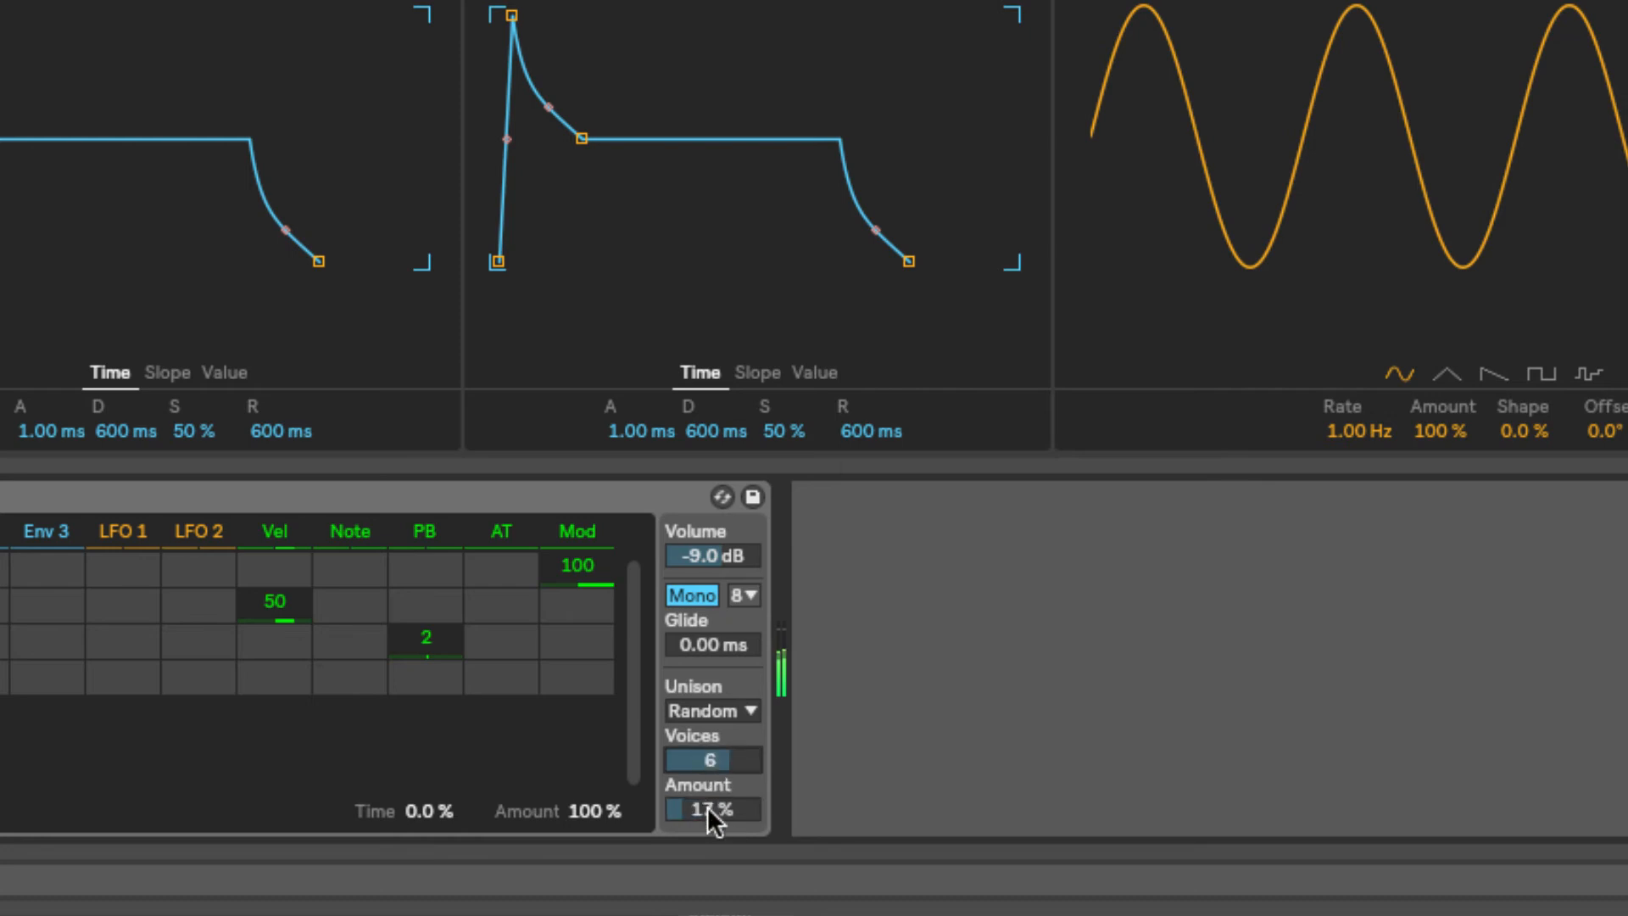
pyautogui.moveTo(707, 806)
pyautogui.mouseDown()
pyautogui.moveTo(708, 693)
pyautogui.moveTo(708, 804)
pyautogui.moveTo(710, 761)
pyautogui.moveTo(712, 787)
pyautogui.mouseUp()
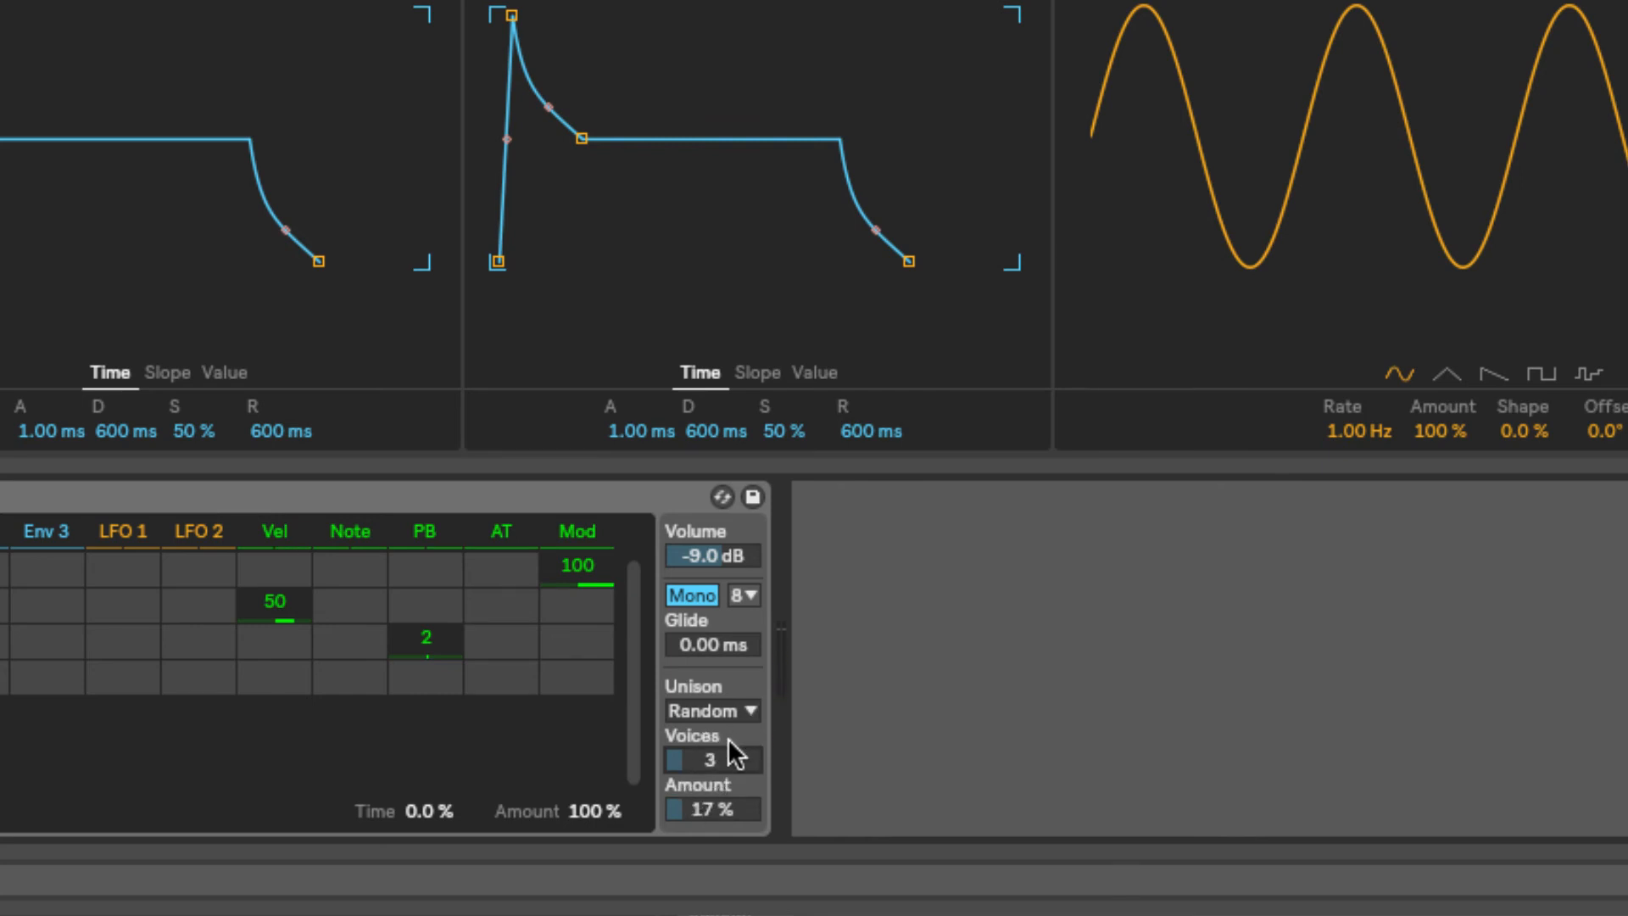
# - Turn unison off by setting the Unison mode to None
pyautogui.click(720, 710)
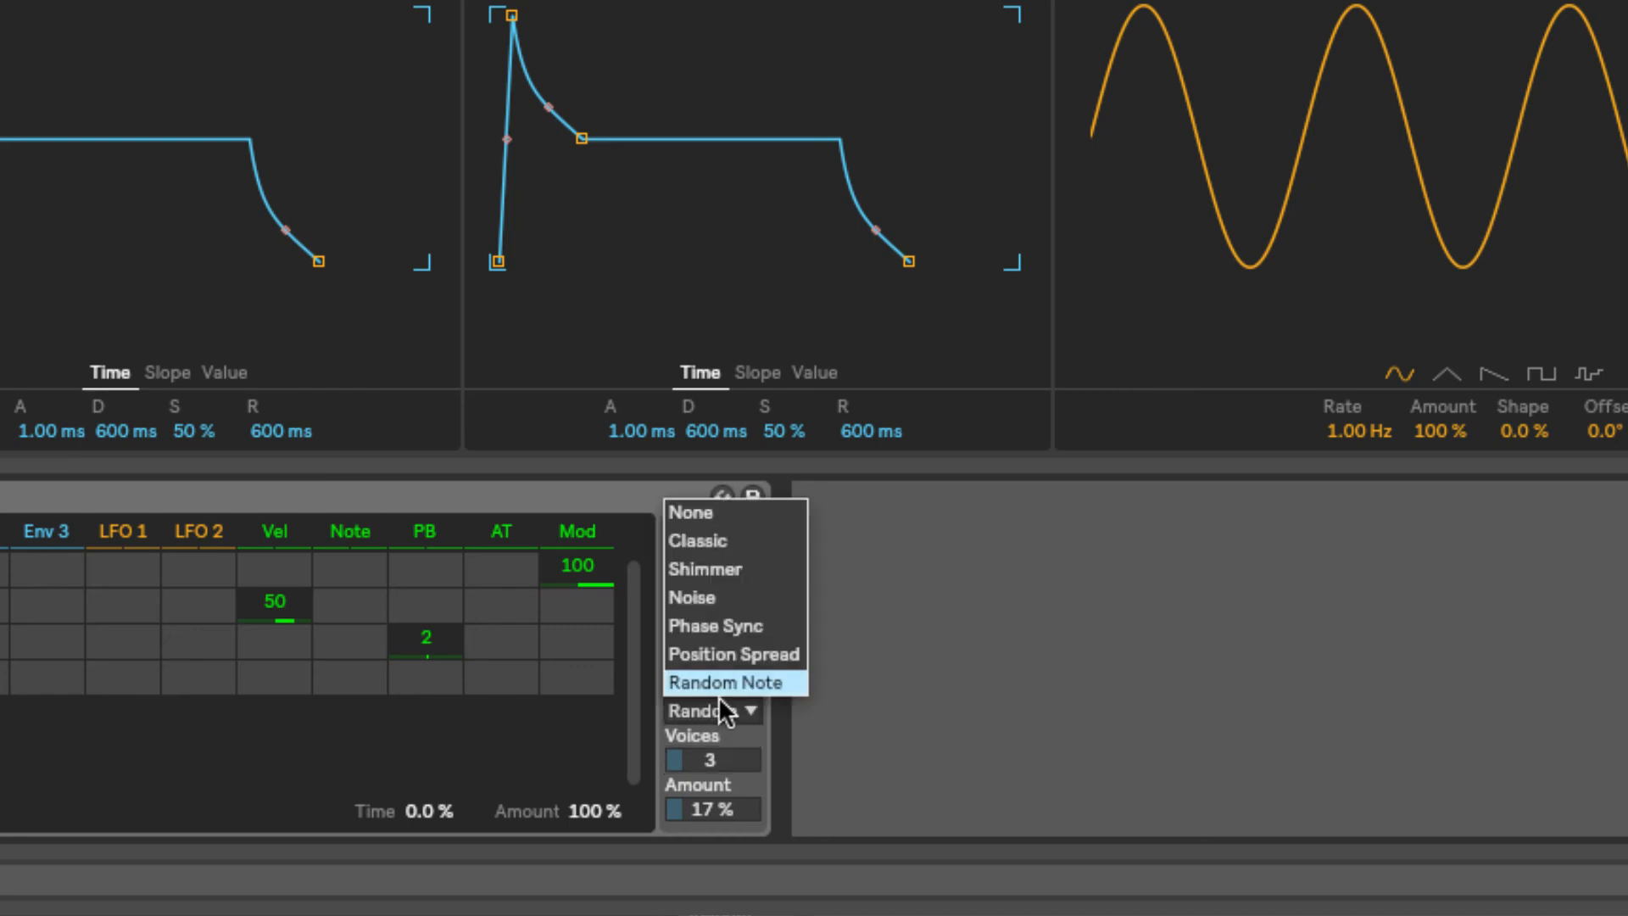
pyautogui.click(712, 510)
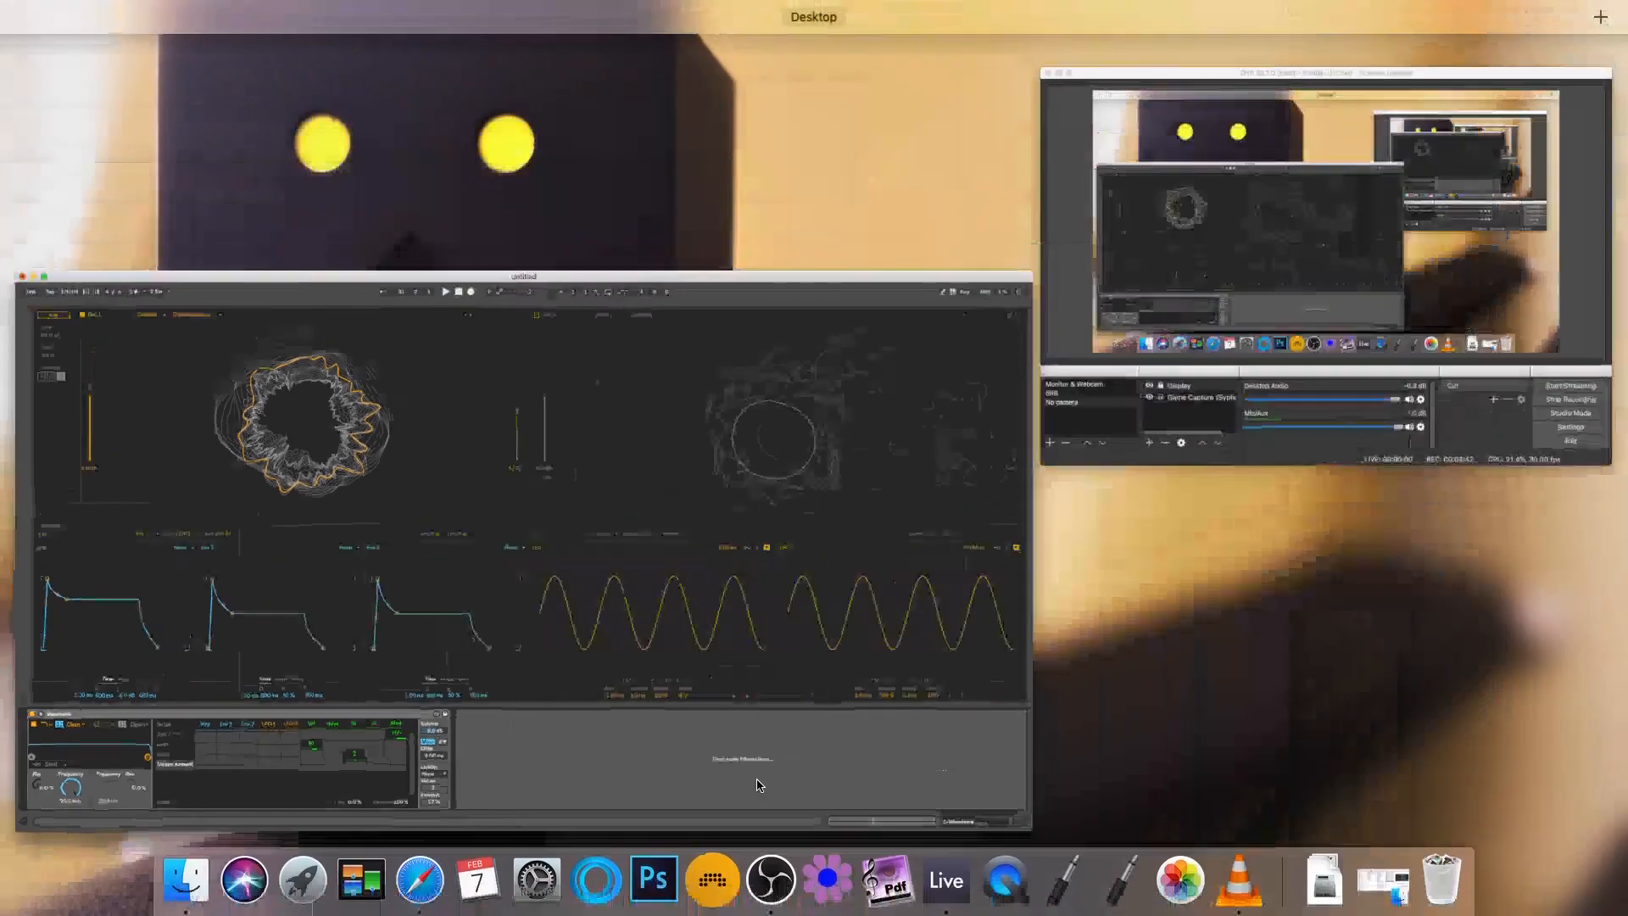
# - Switch to the OBS window
pyautogui.click(1140, 310)
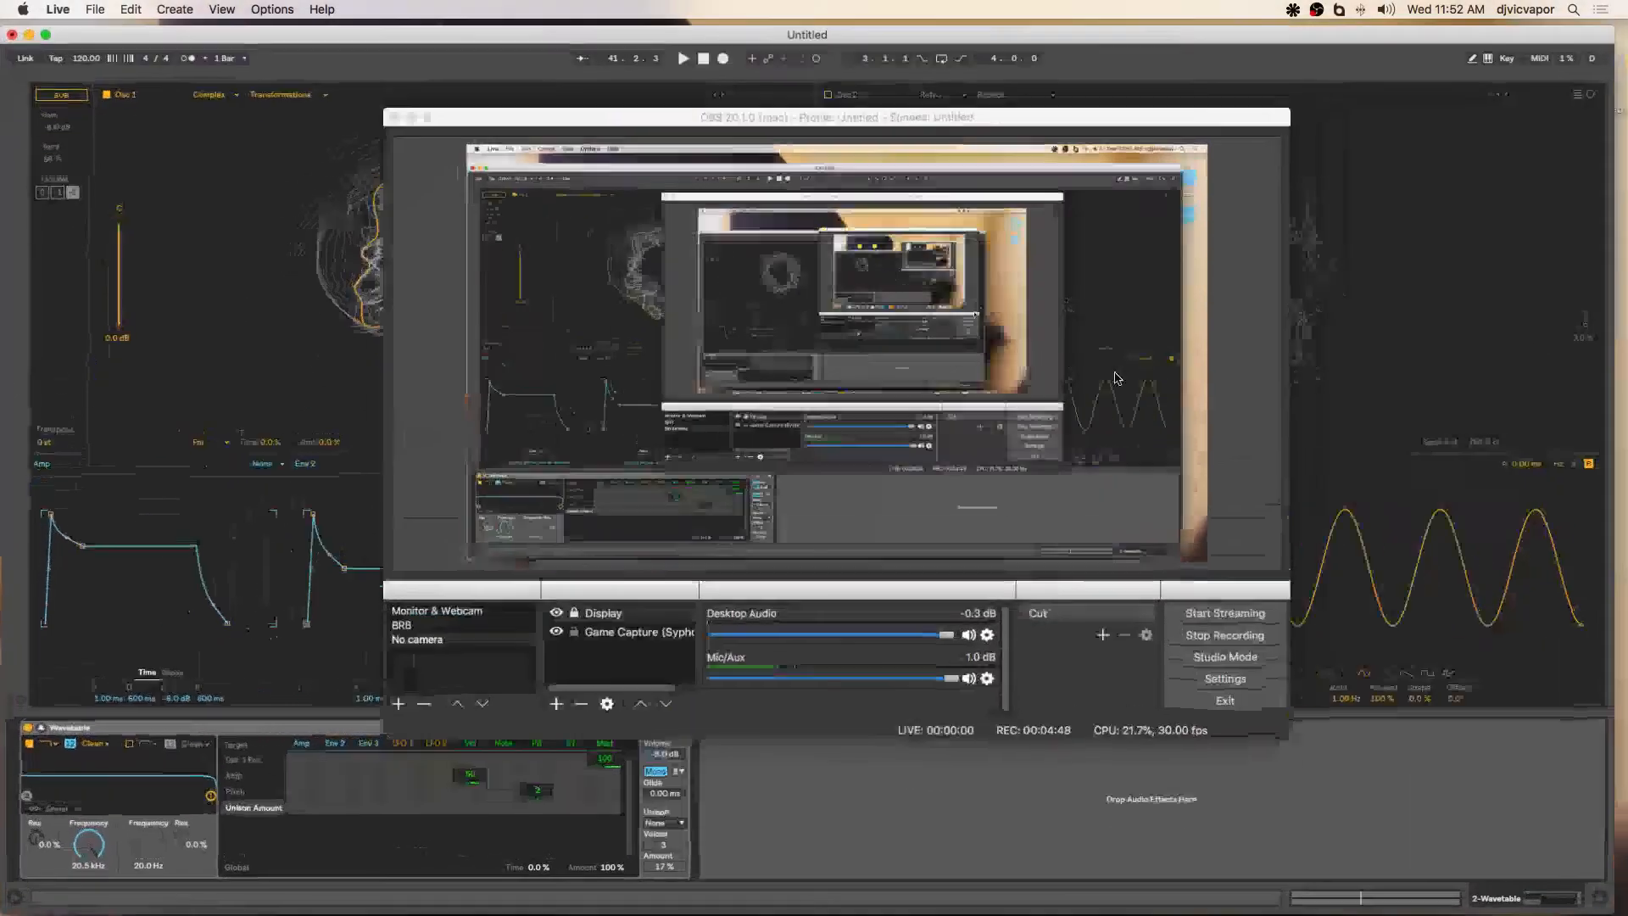